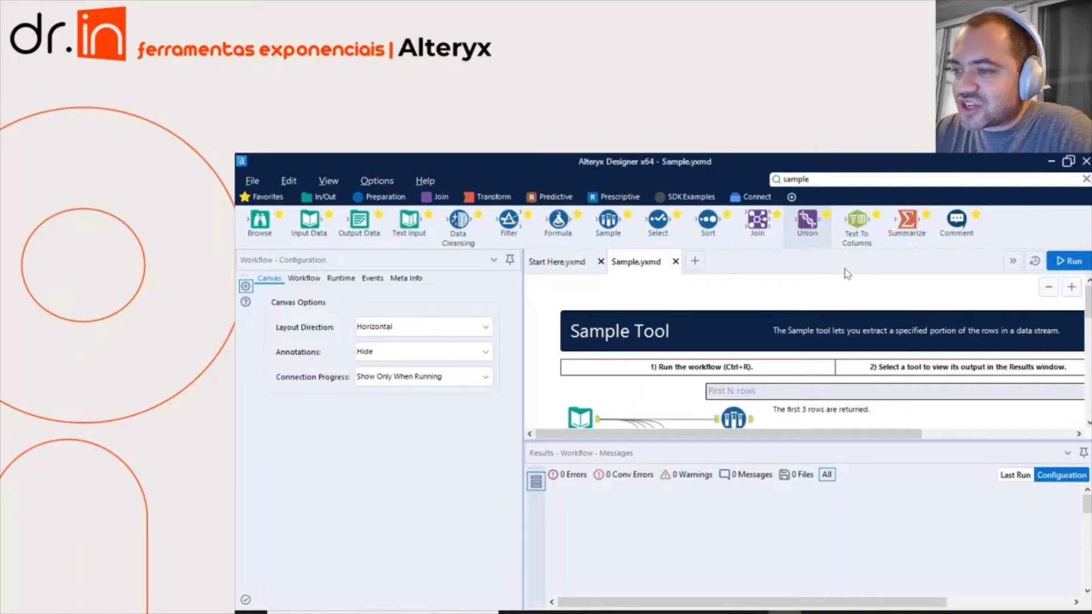
# - Run the sample workflow and display the output of the Sample tool in the First N rows example
pyautogui.scroll(-2, 673, 331)
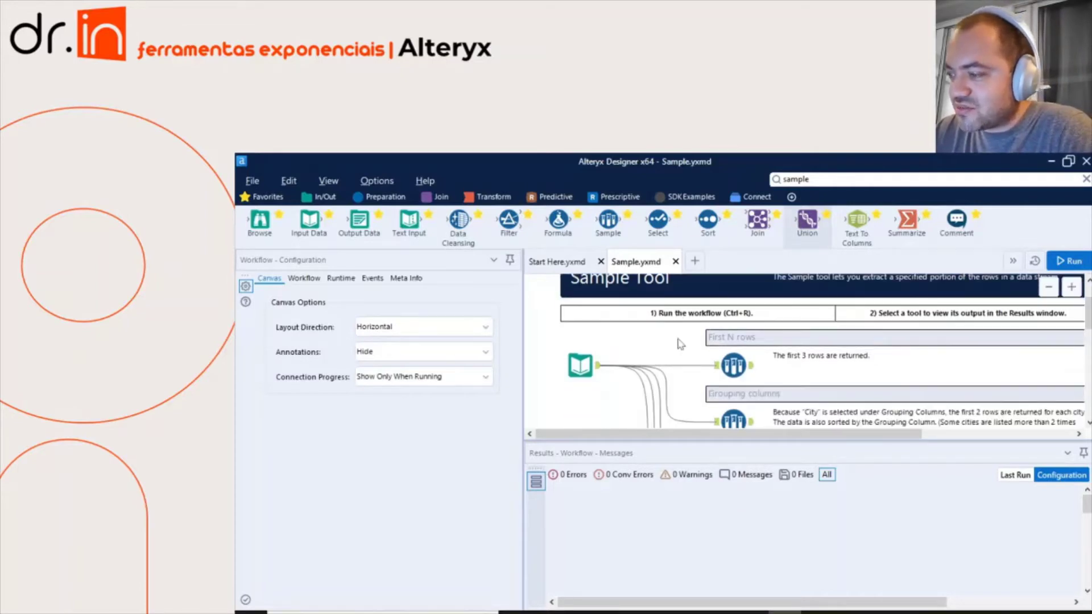
pyautogui.click(1069, 261)
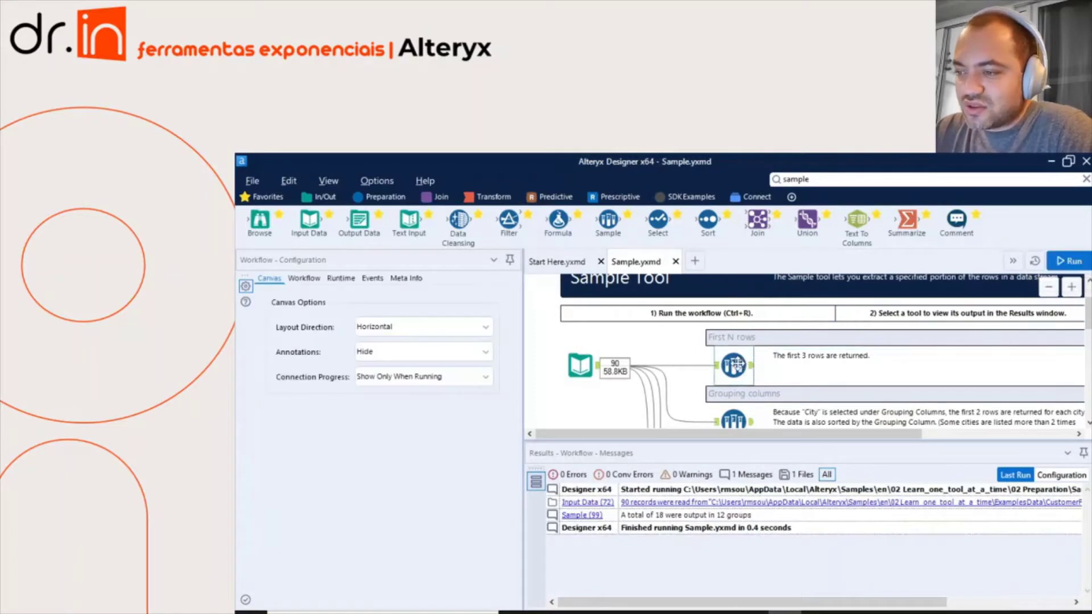
pyautogui.click(745, 368)
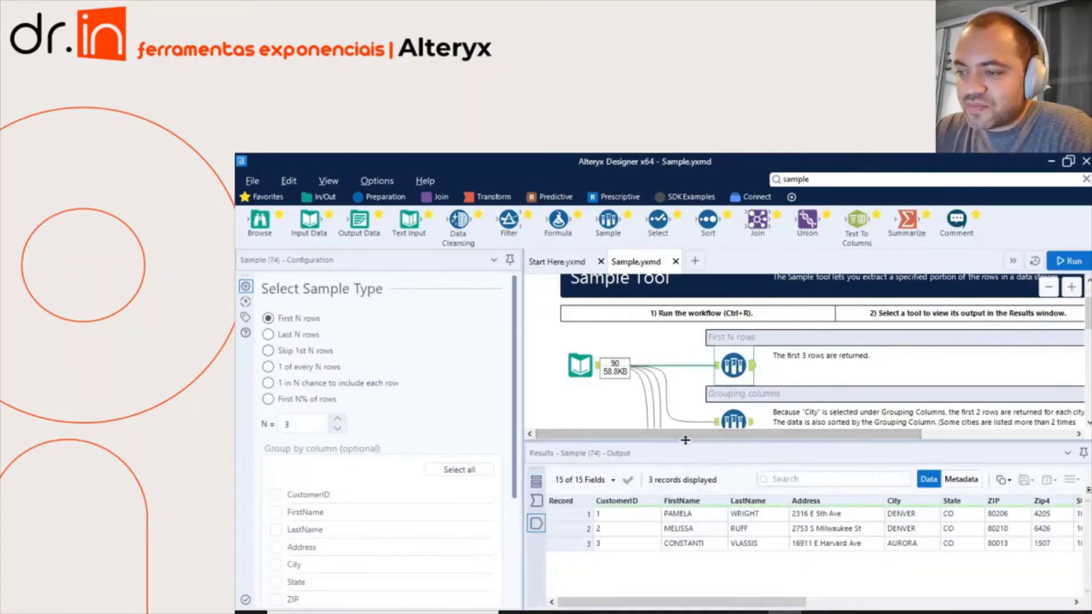
pyautogui.moveTo(705, 443); pyautogui.dragTo(705, 454)
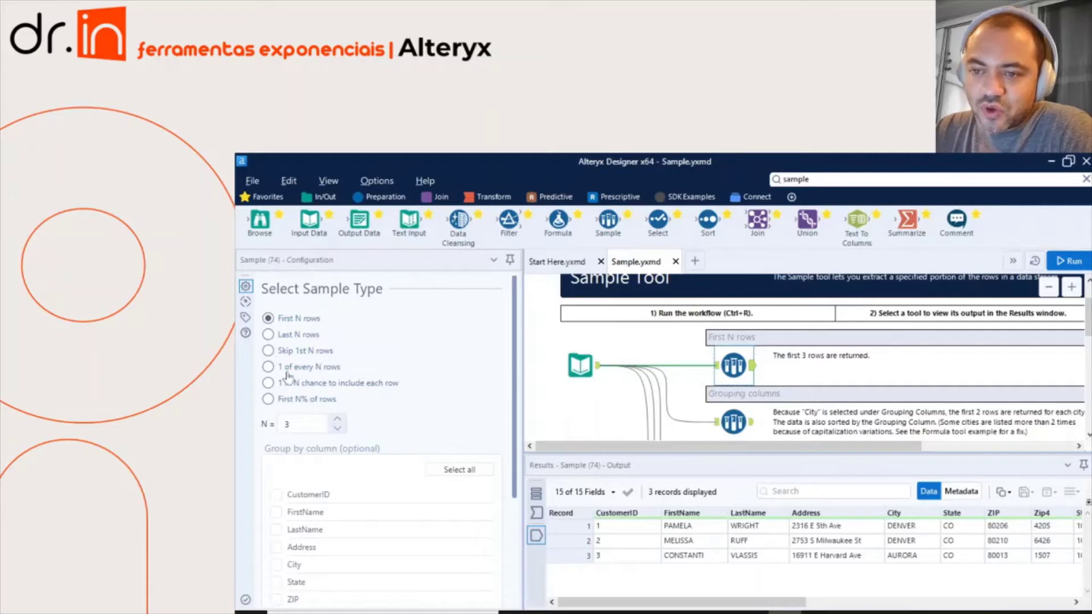
# - Set the First N rows Sample tool's N to 10, rerun the workflow and display the tool's output
pyautogui.click(285, 427)
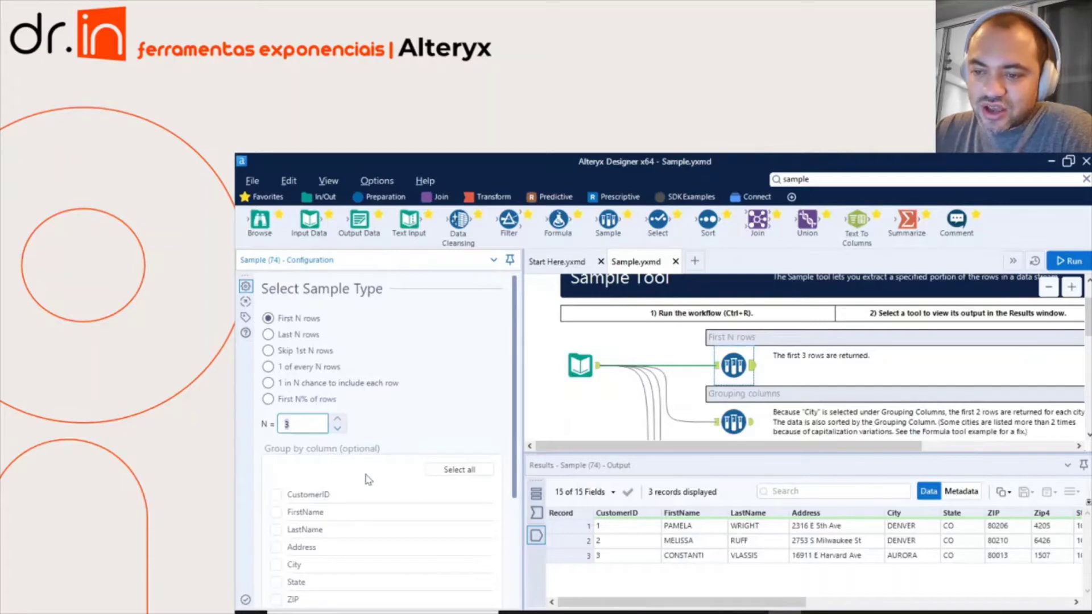
pyautogui.scroll(-3, 319, 533)
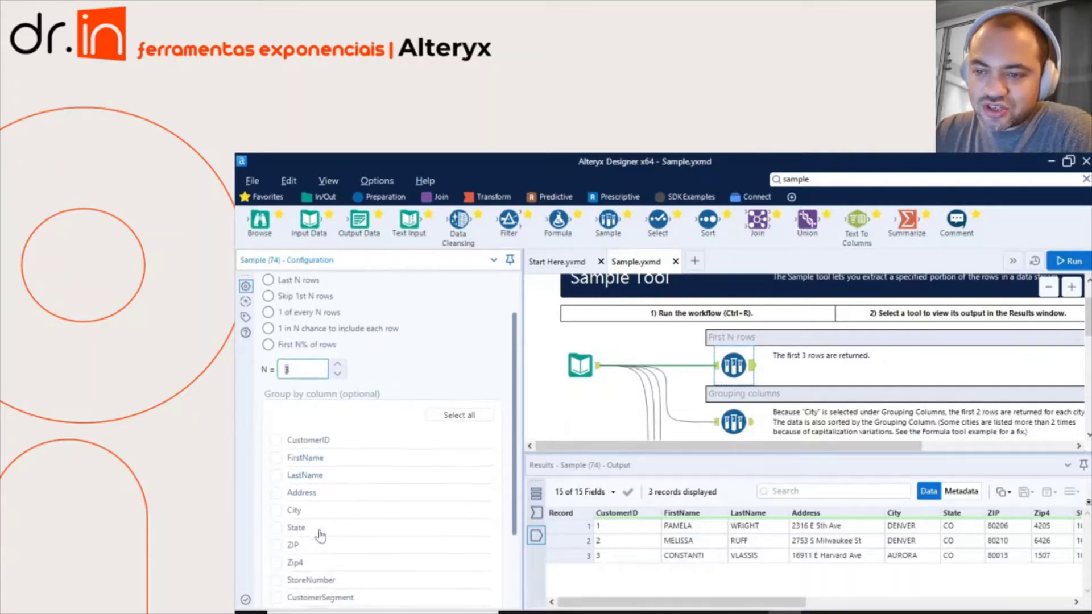
pyautogui.scroll(3, 328, 511)
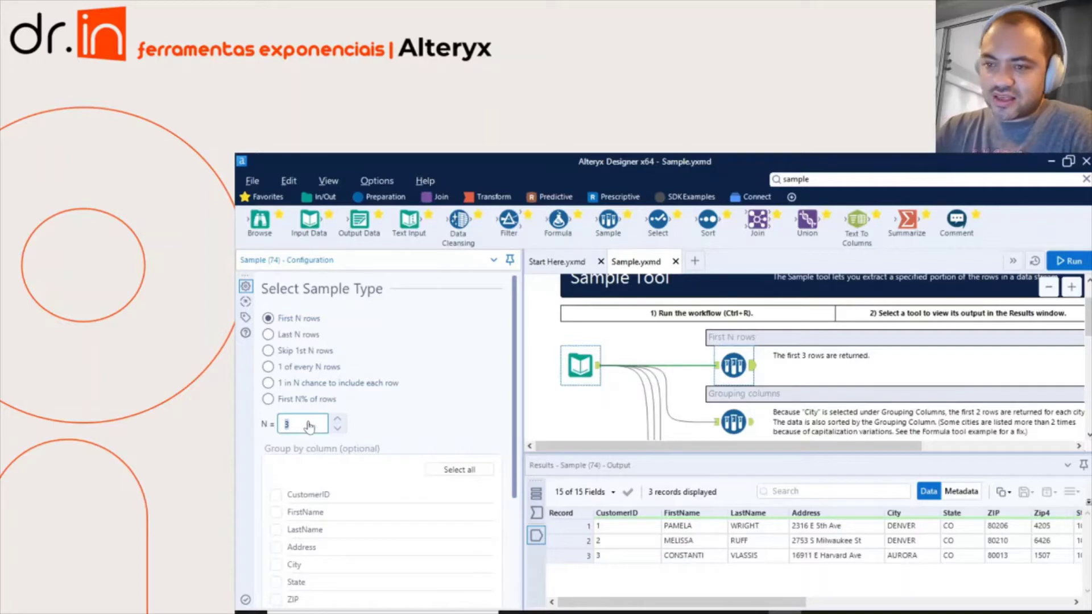
pyautogui.write('10')
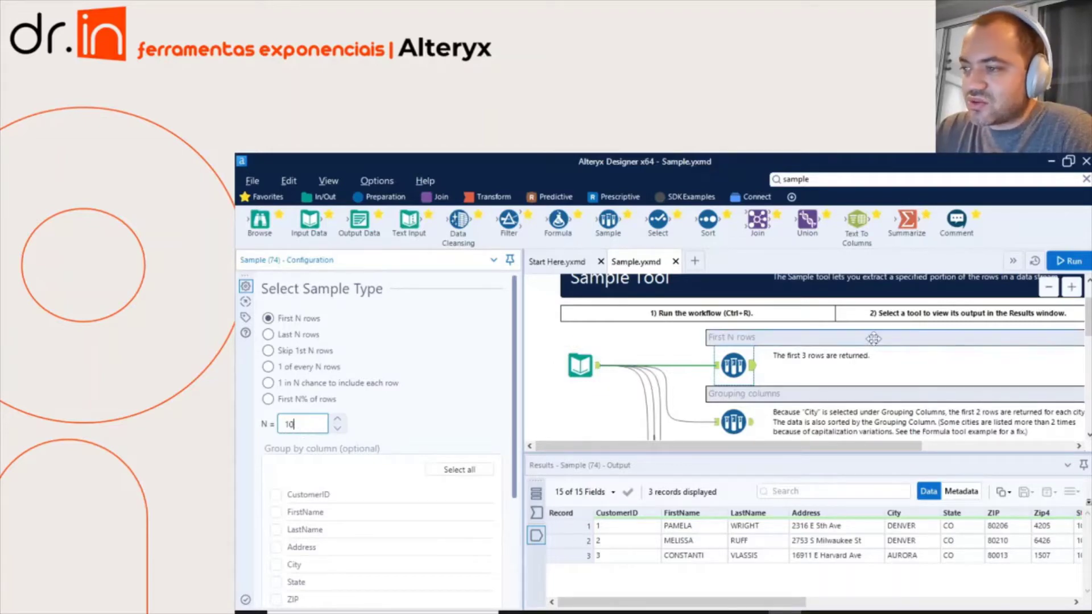
pyautogui.hotkey('ctrl', 'r')
pyautogui.click(758, 369)
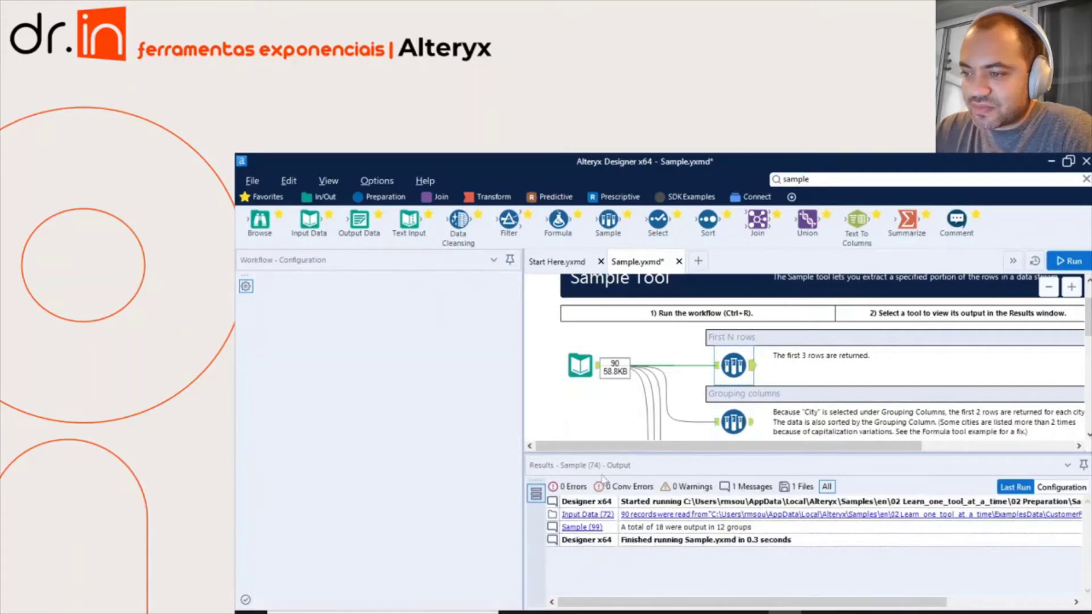
pyautogui.click(758, 369)
# - Go through the CustomerID values of the sampled output records, from the last row up to the first
pyautogui.scroll(-2, 594, 545)
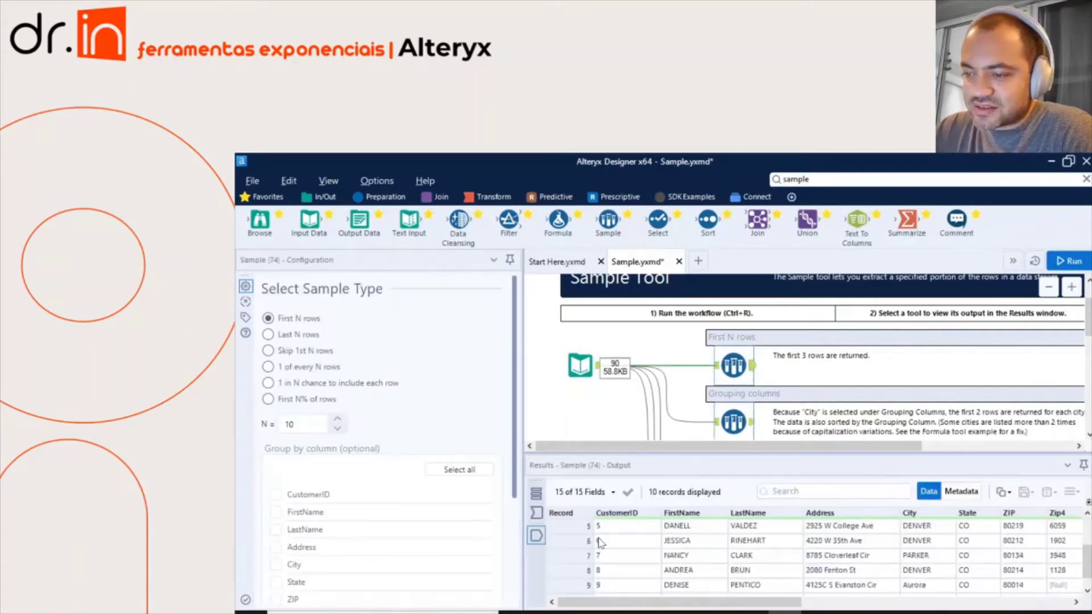
pyautogui.click(611, 586)
pyautogui.scroll(-1, 616, 569)
pyautogui.press('Up')
pyautogui.press('Up')
pyautogui.press('Up')
pyautogui.press('Up')
pyautogui.press('Up')
pyautogui.press('Up')
pyautogui.press('Up')
pyautogui.press('Up')
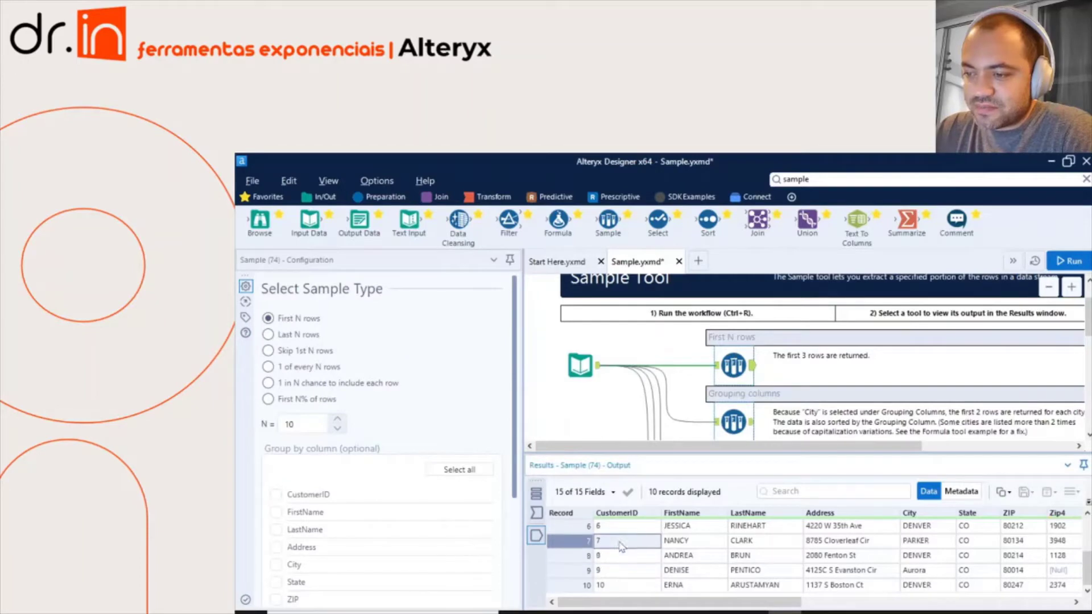
pyautogui.press('Down')
pyautogui.press('Down')
pyautogui.press('Down')
pyautogui.press('Down')
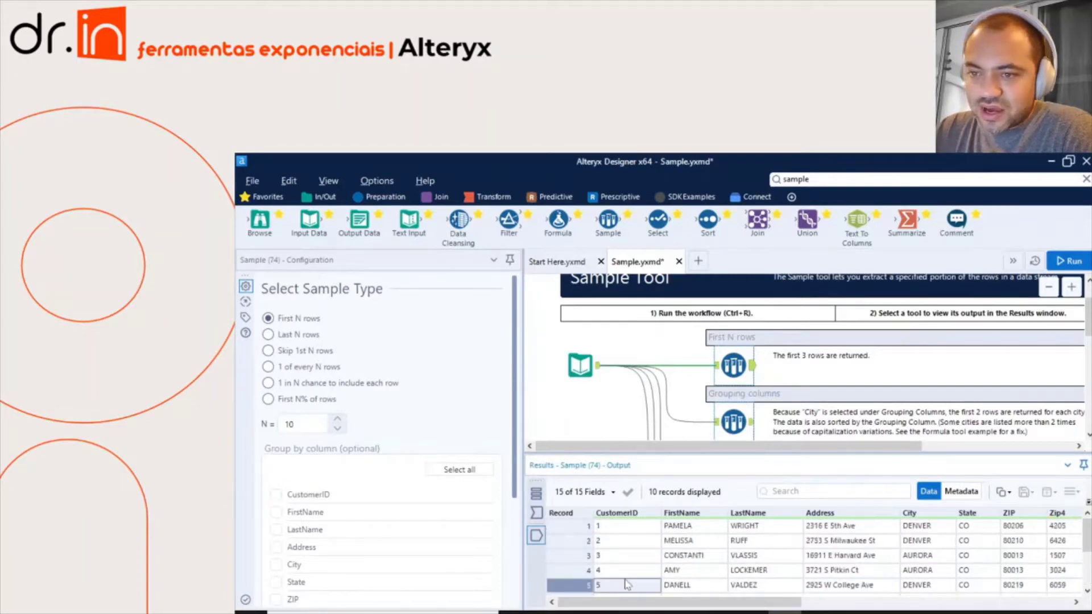
pyautogui.scroll(-1, 628, 571)
# - Set N to 3 in the First N rows Sample tool, rerun the workflow and display its output
pyautogui.doubleClick(302, 425)
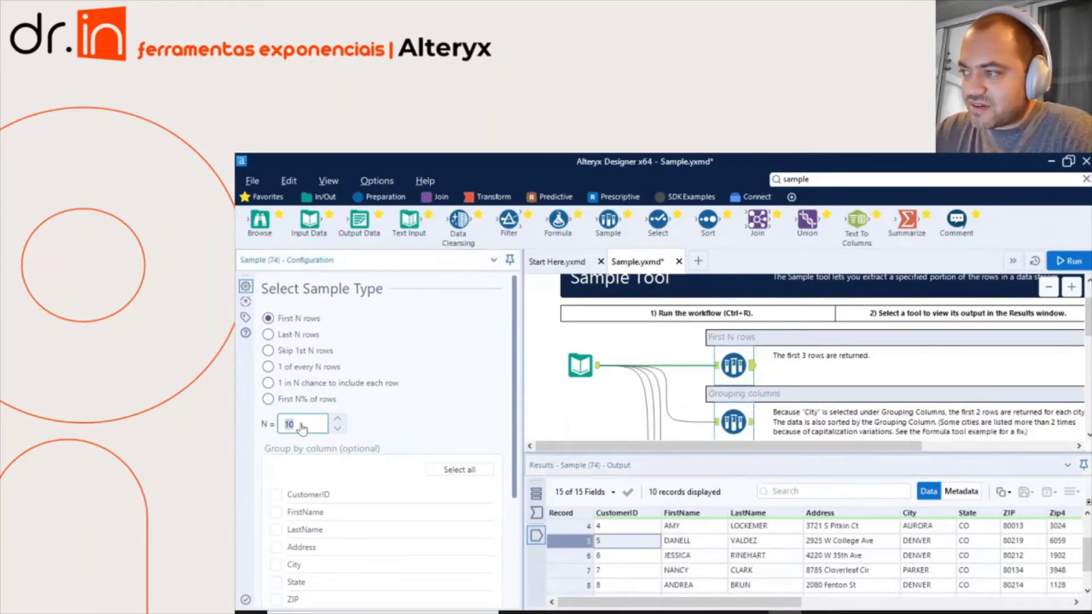
pyautogui.write('3')
pyautogui.click(1069, 261)
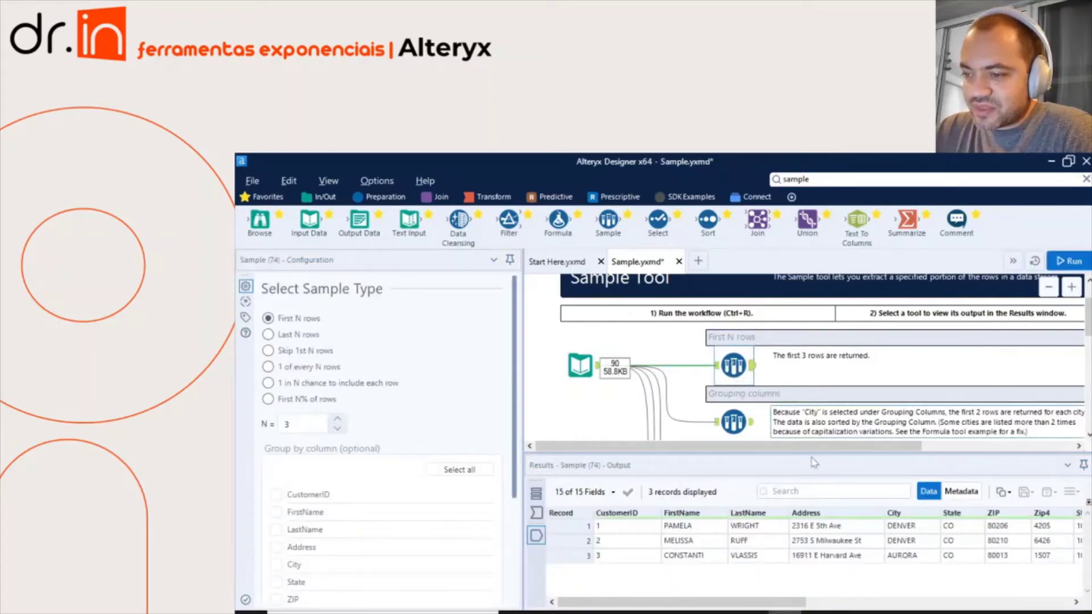
pyautogui.click(763, 376)
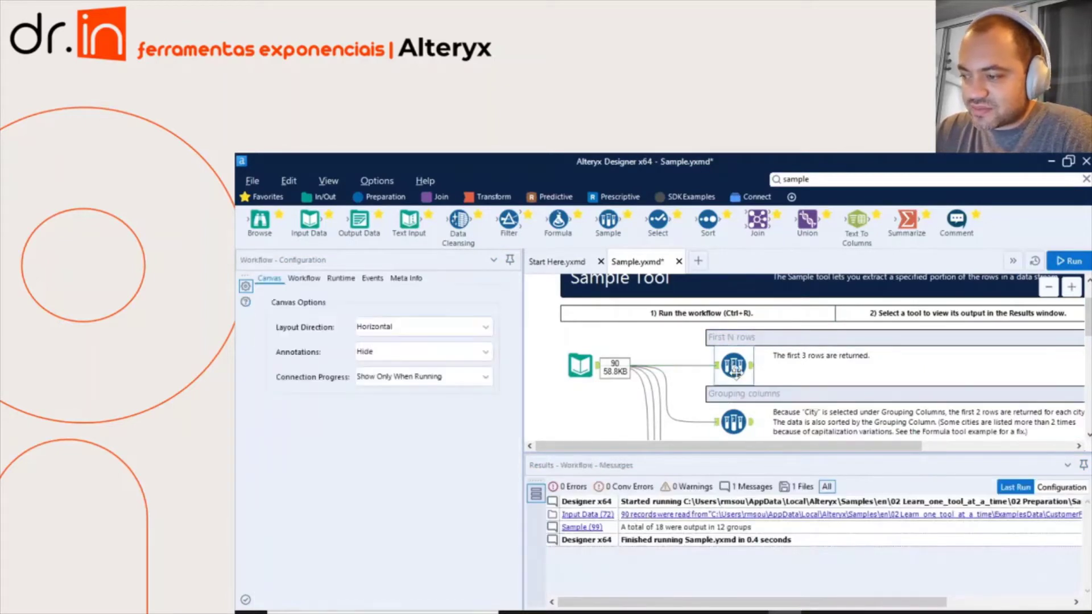
pyautogui.click(739, 368)
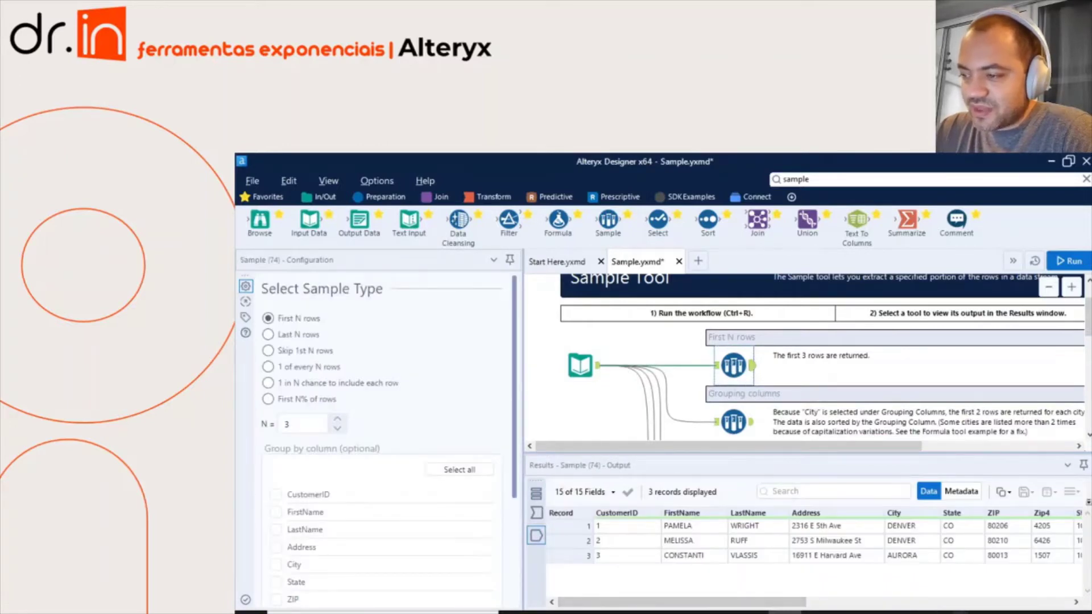
# - Mute the computer's speakers and close the volume control
pyautogui.click(947, 609)
pyautogui.click(876, 593)
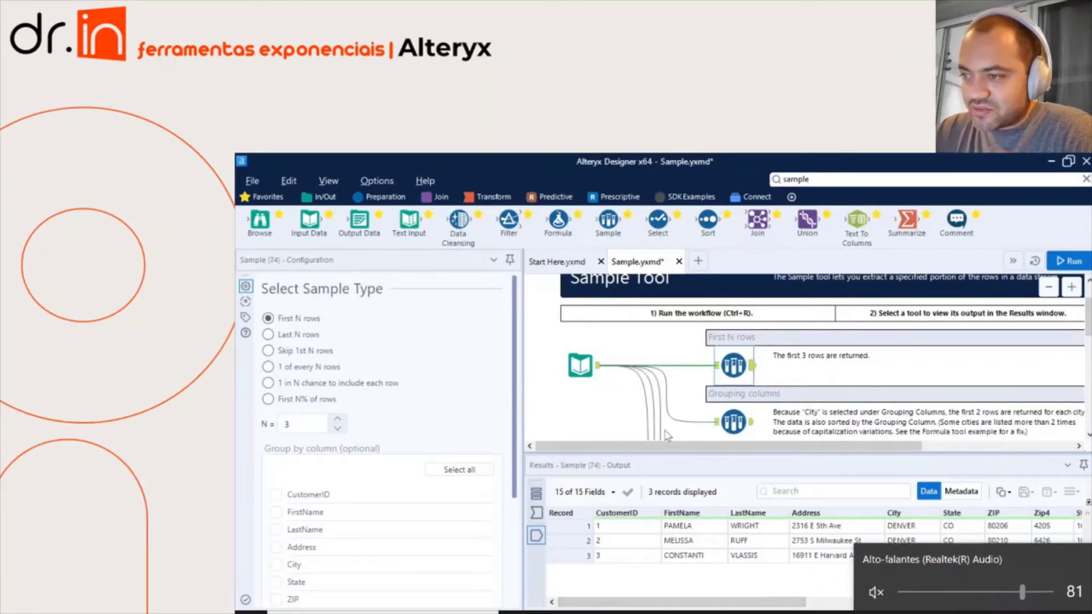
pyautogui.click(628, 407)
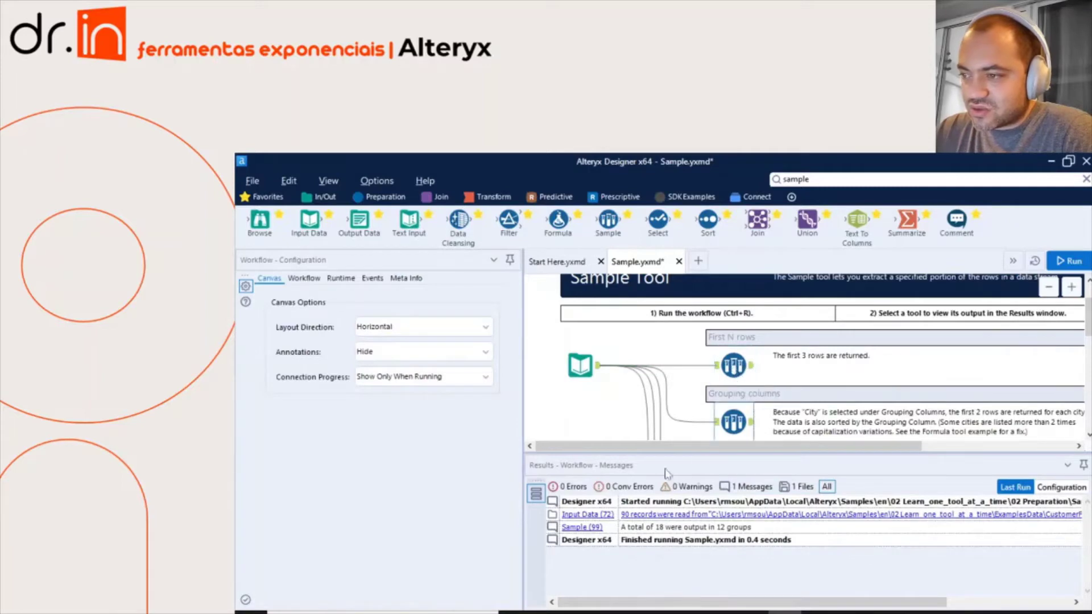
# - Switch the first example's Sample tool to Last N rows, run the workflow and check the final output record
pyautogui.click(738, 371)
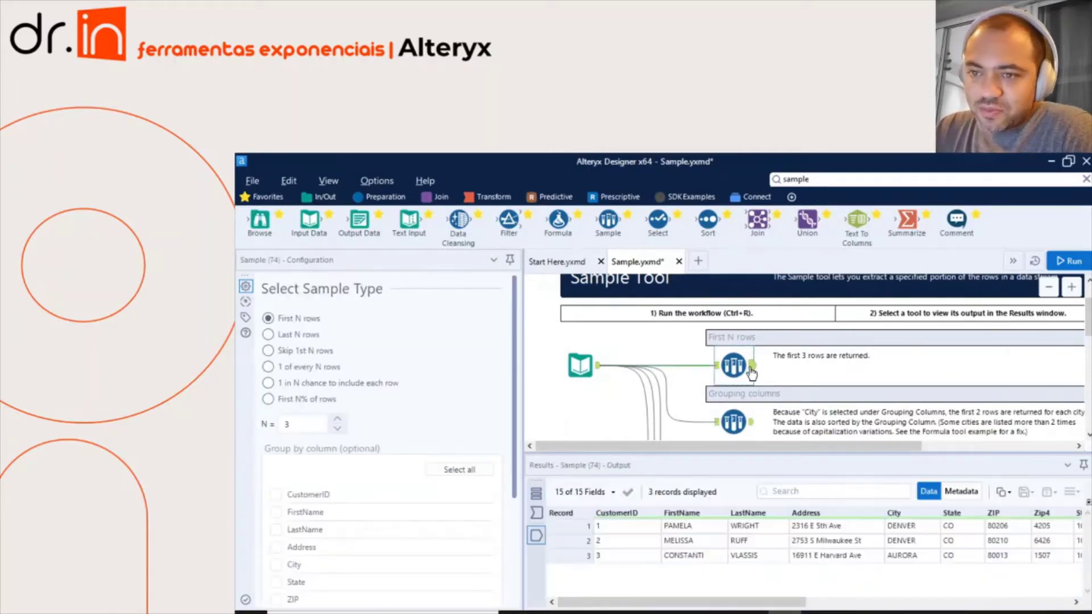
pyautogui.click(299, 337)
pyautogui.click(282, 323)
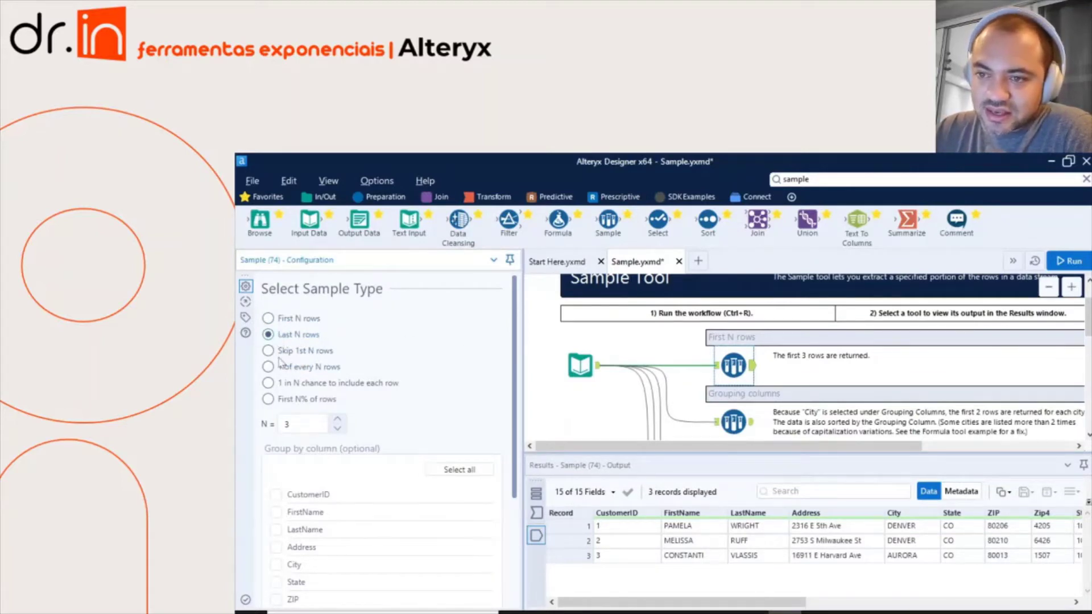
pyautogui.click(304, 423)
pyautogui.click(1068, 261)
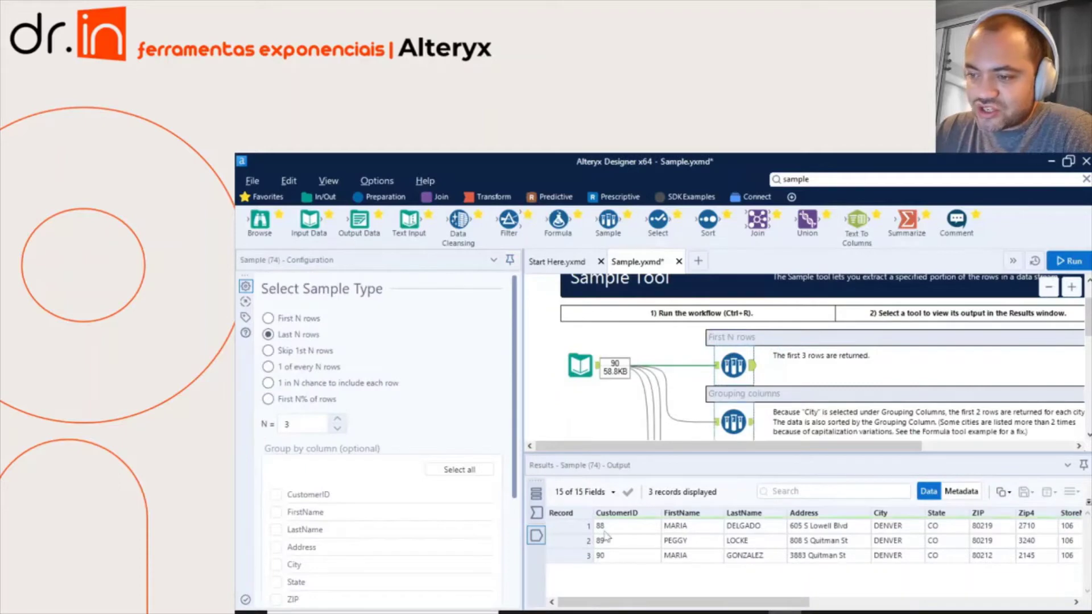
pyautogui.click(601, 557)
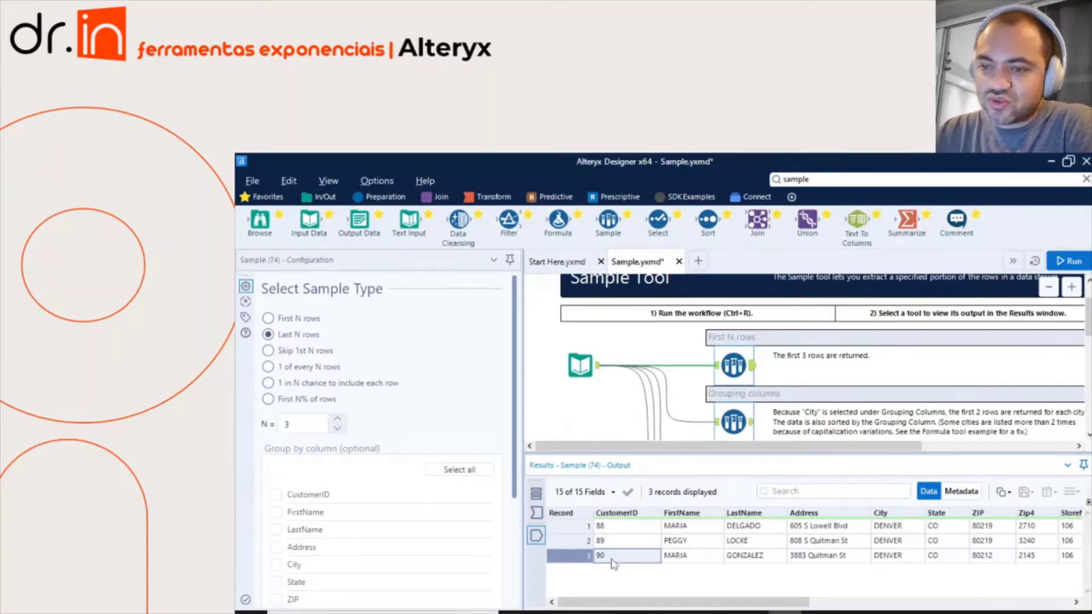
# - Set N to 10 for Last N rows, run the workflow and check the last and first output records
pyautogui.click(294, 431)
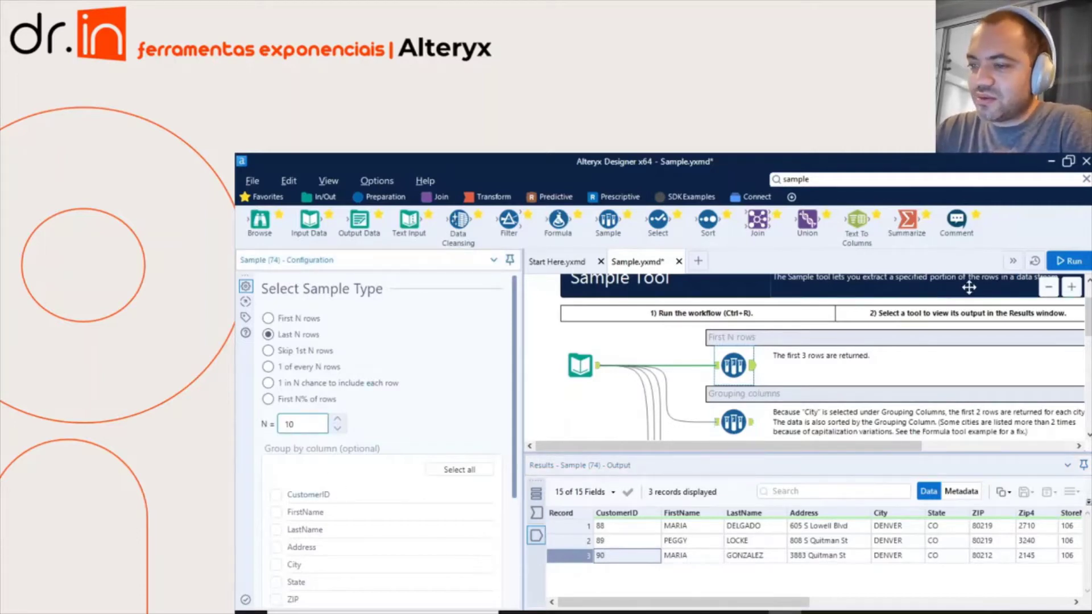
pyautogui.click(1068, 261)
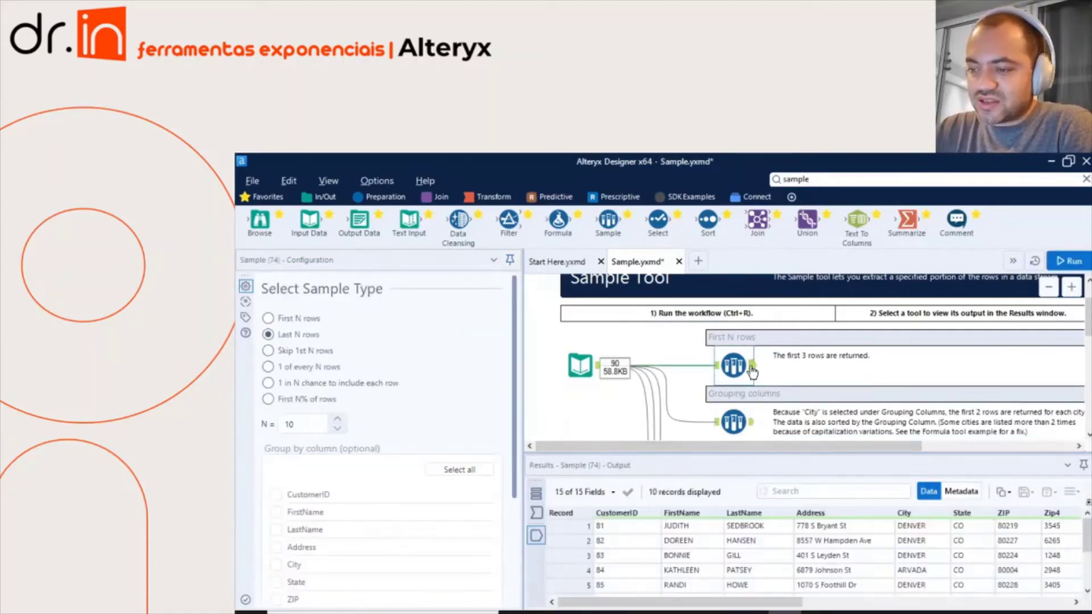
pyautogui.click(610, 585)
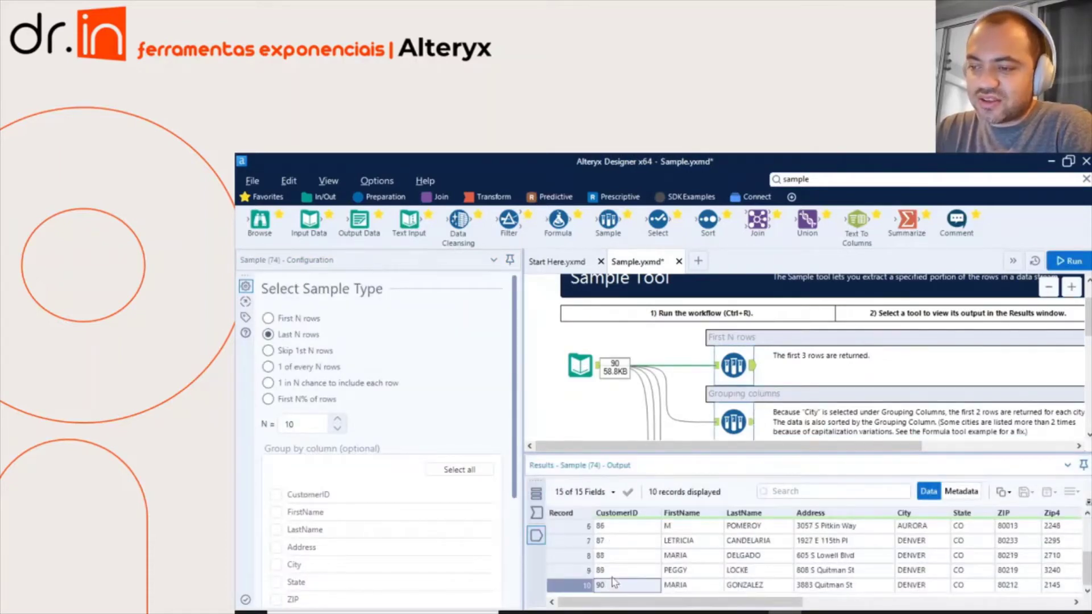
pyautogui.scroll(2, 611, 563)
pyautogui.click(611, 529)
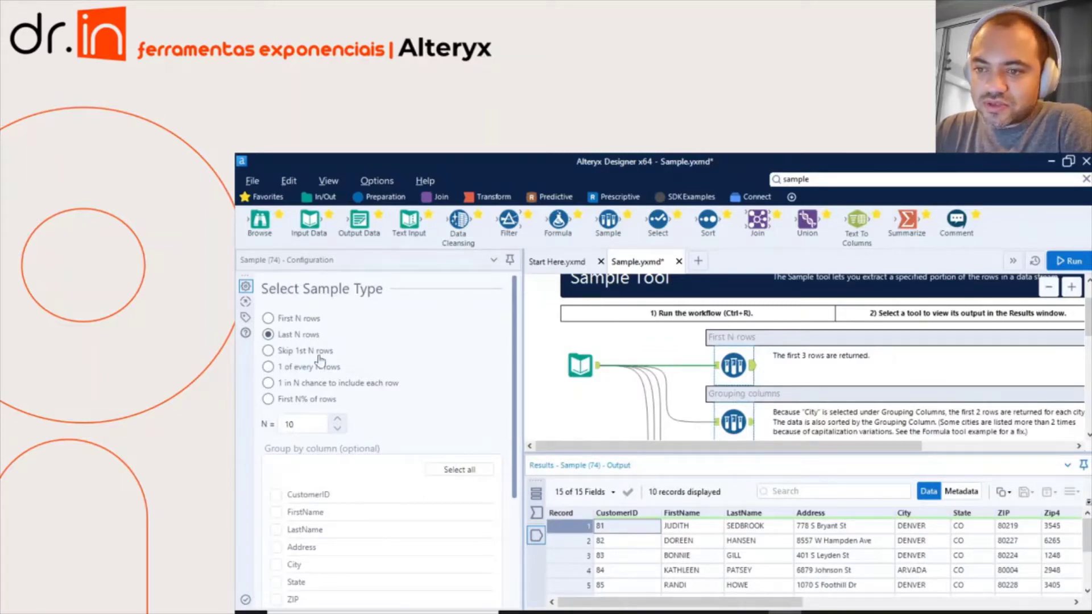
# - Set the sample type back to First N rows, run the workflow and check the first output record
pyautogui.click(269, 351)
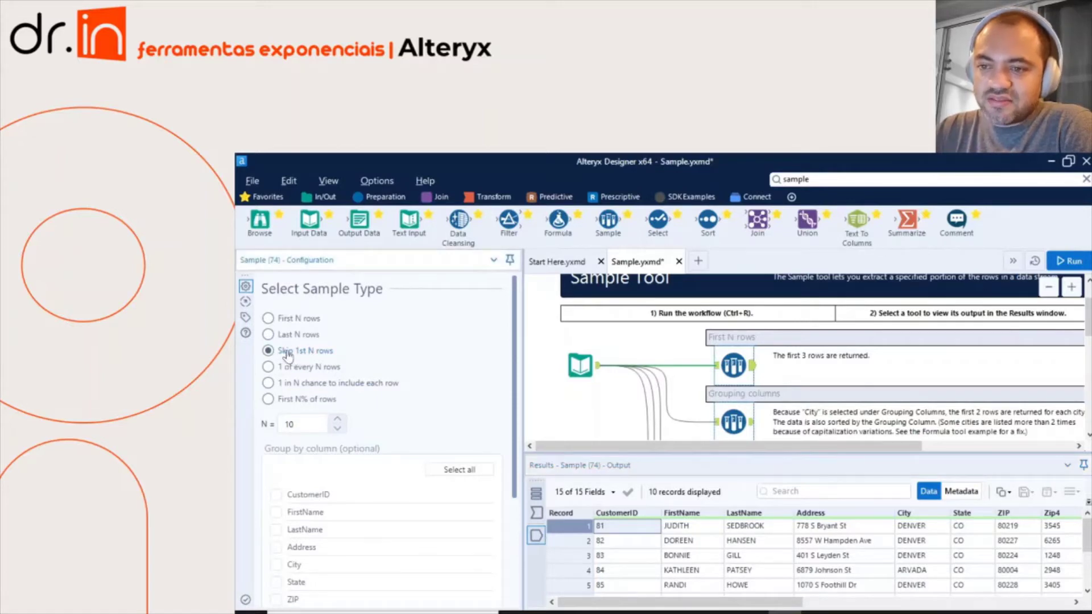
pyautogui.click(298, 425)
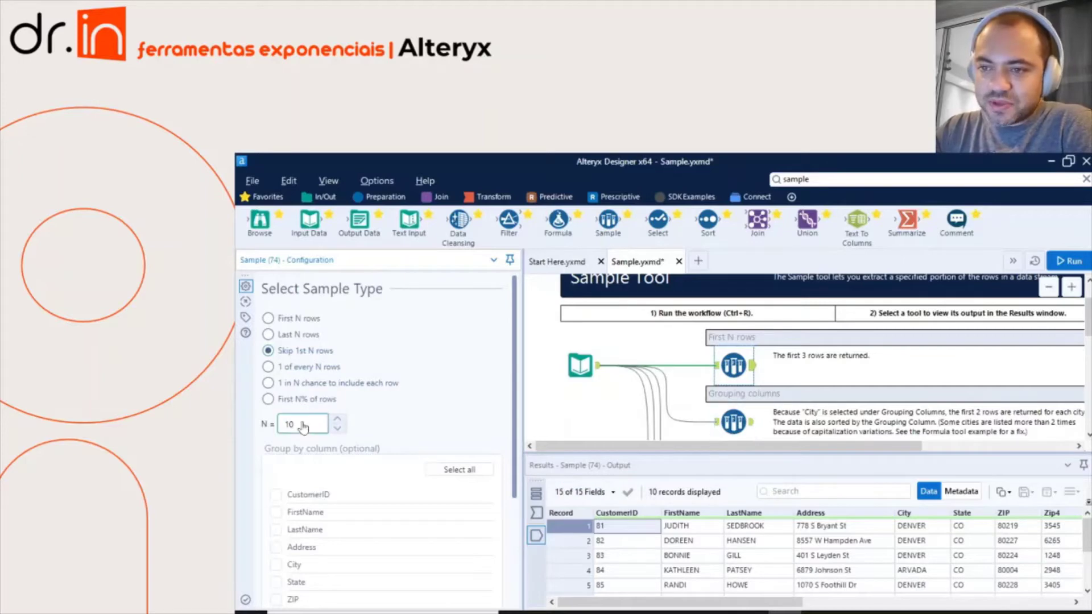
pyautogui.click(295, 319)
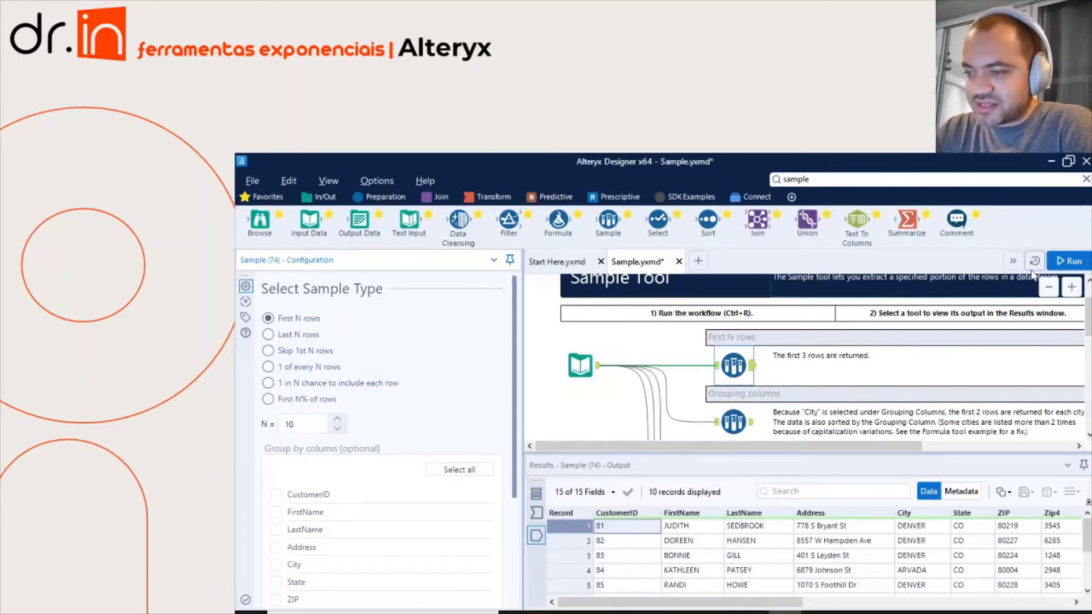
pyautogui.click(1059, 262)
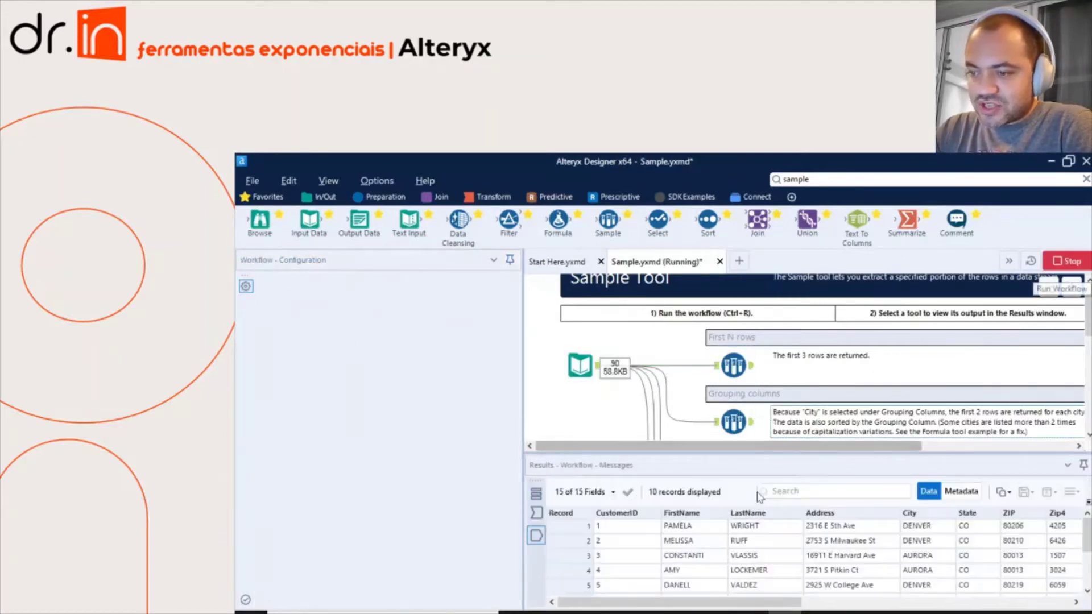
pyautogui.click(612, 530)
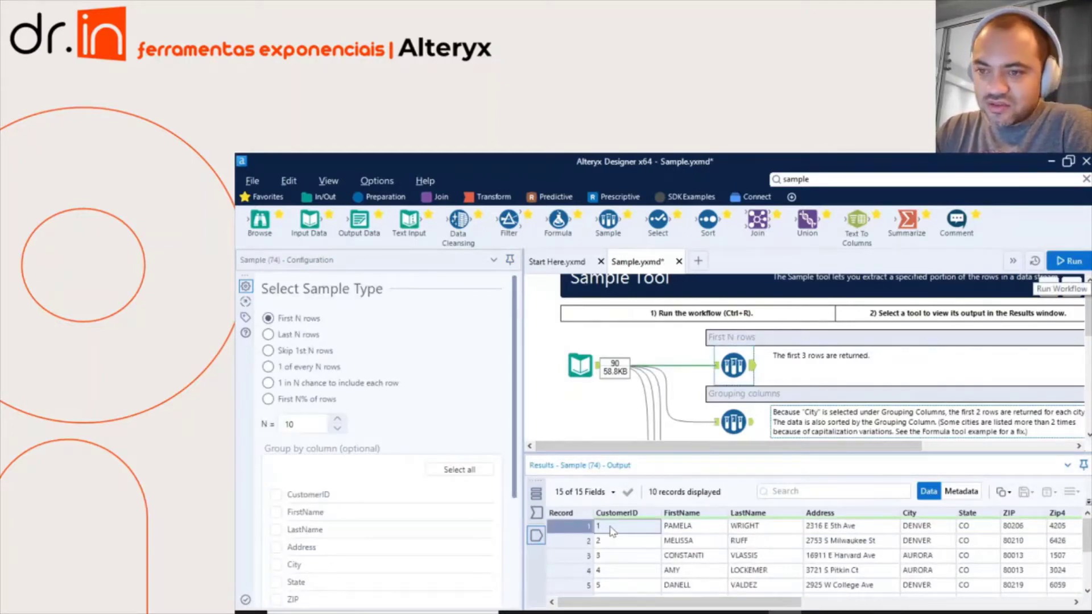
# - Change the sample type to Skip 1st N rows, run the workflow and display the Sample tool's output
pyautogui.click(299, 350)
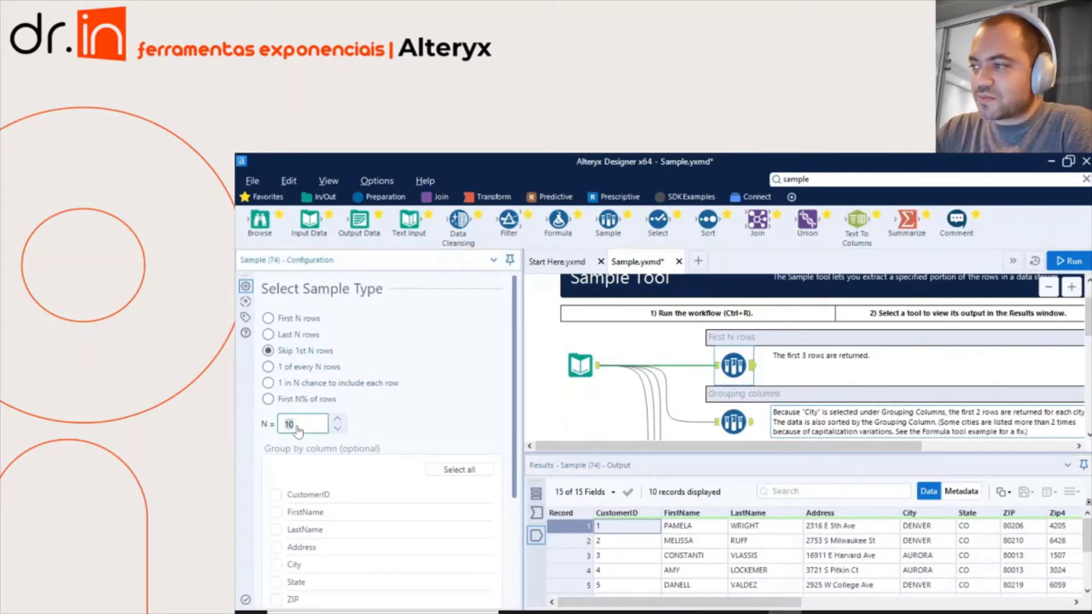
pyautogui.hotkey('ctrl', 'r')
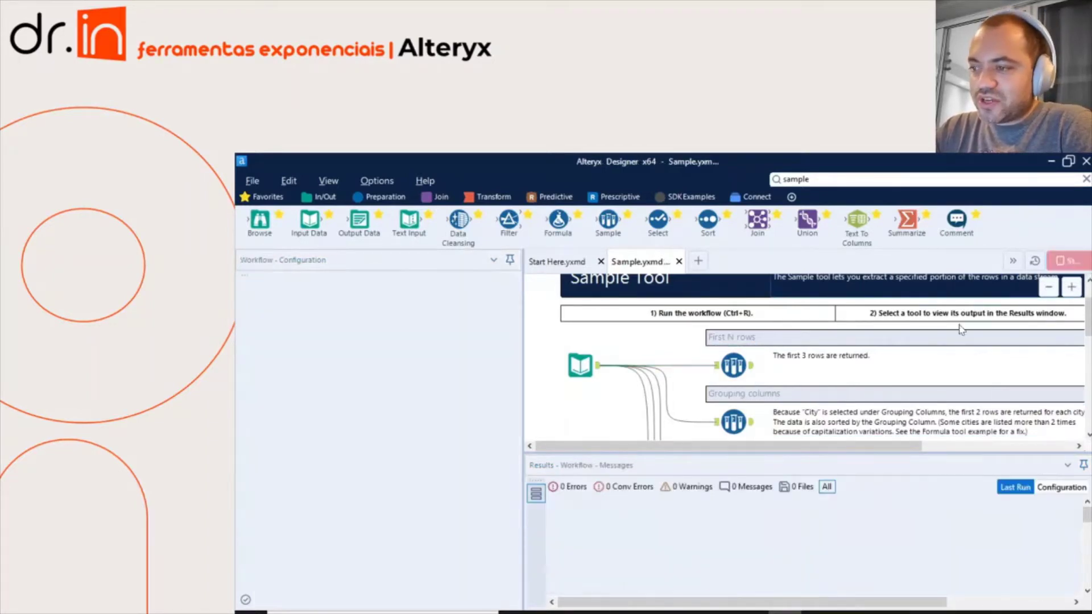
pyautogui.click(733, 366)
pyautogui.click(753, 370)
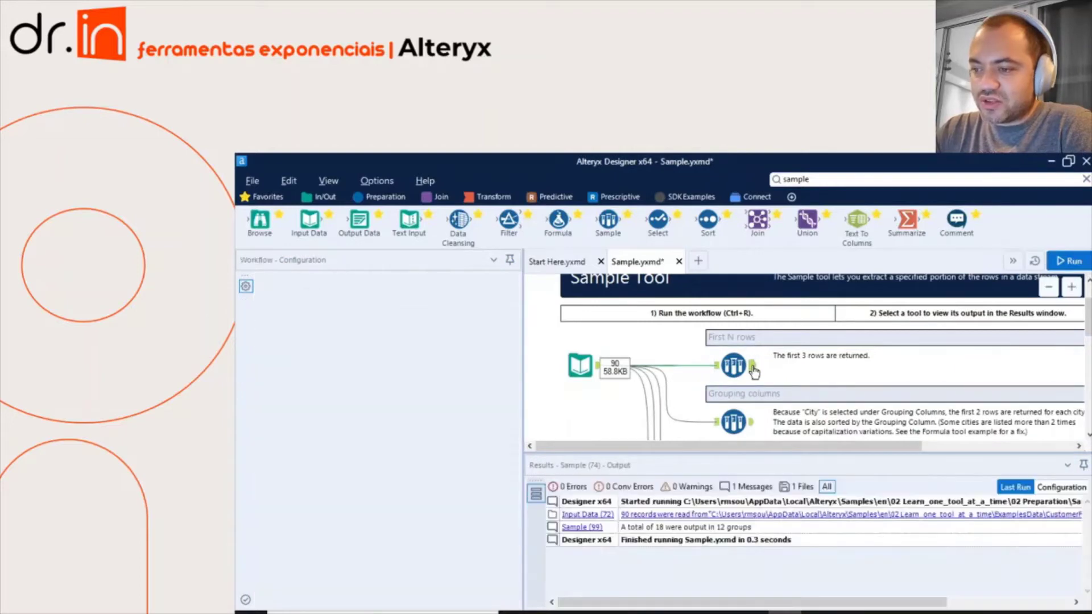
pyautogui.click(752, 367)
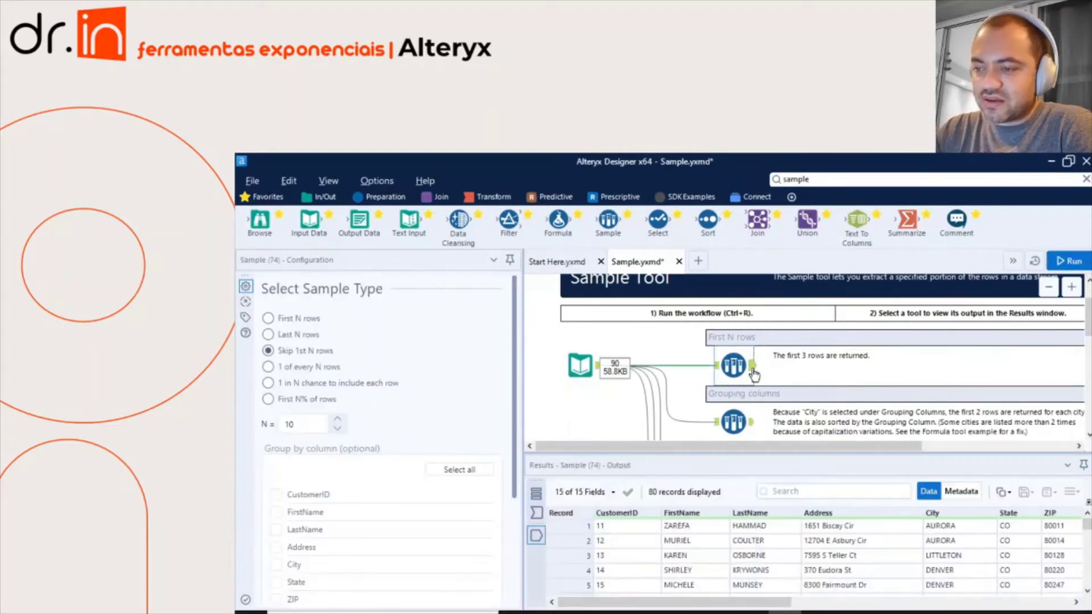
# - Examine the Skip 1st N rows output from the first to the last record, comparing the CustomerID values at both ends
pyautogui.click(613, 531)
pyautogui.click(620, 542)
pyautogui.click(622, 556)
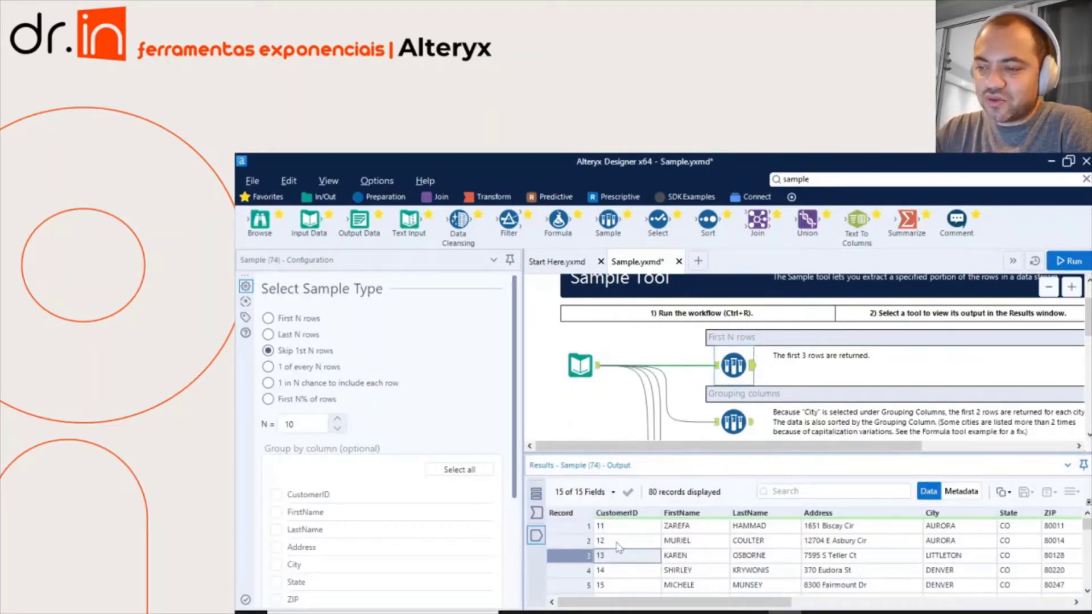
pyautogui.scroll(-6, 614, 531)
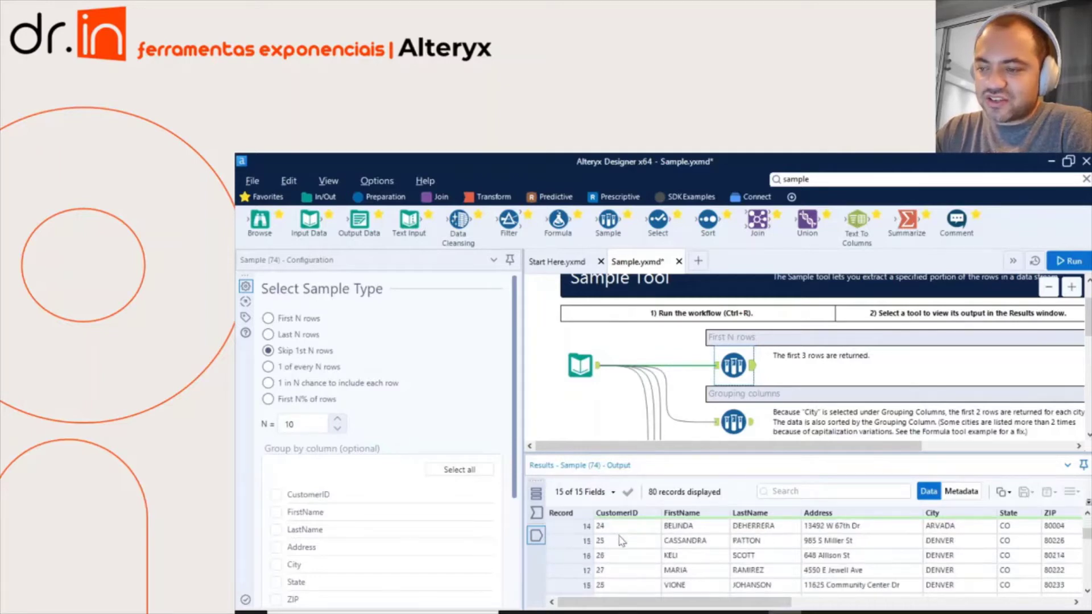
pyautogui.scroll(-3, 622, 541)
pyautogui.scroll(4, 622, 540)
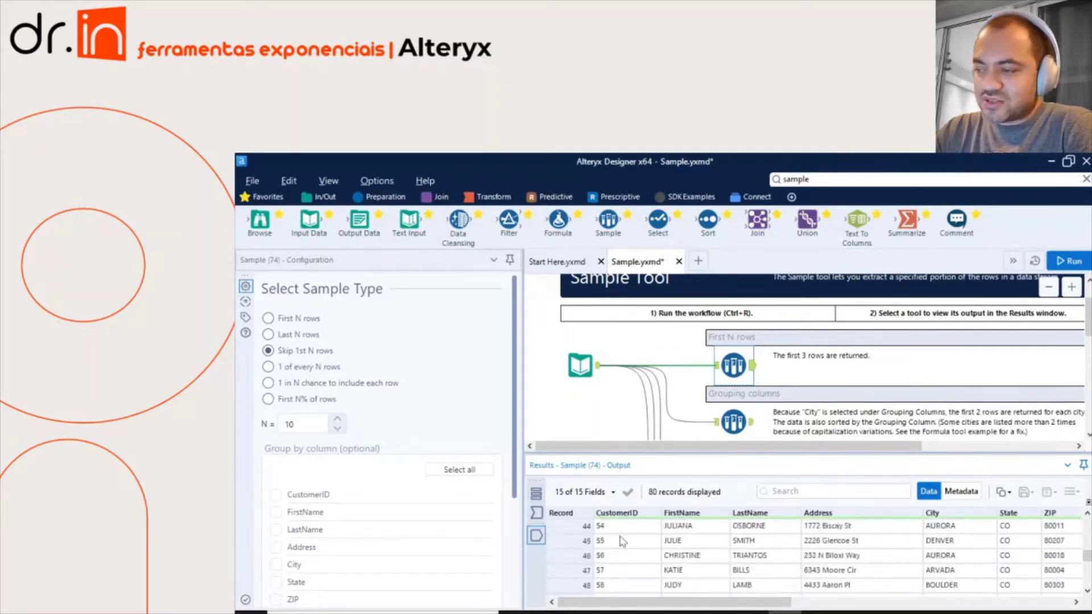
pyautogui.scroll(-20, 637, 538)
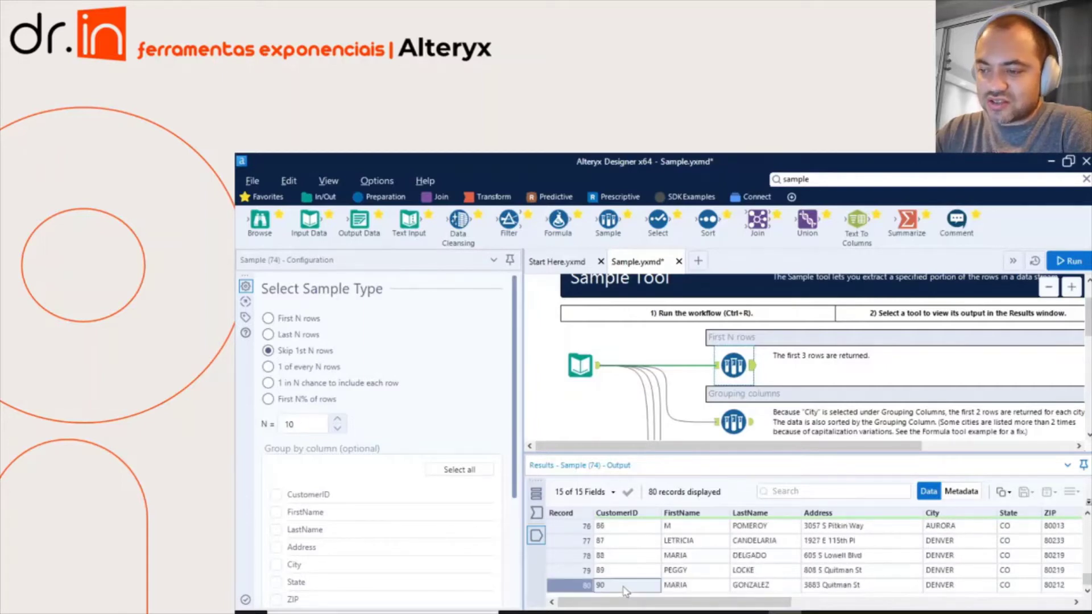
pyautogui.scroll(20, 622, 591)
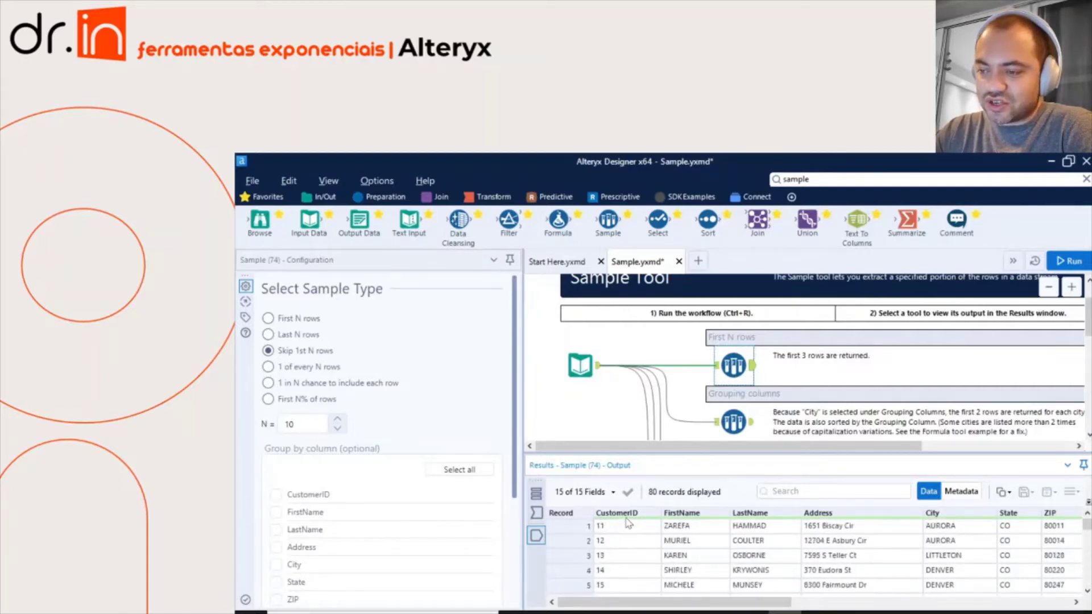
pyautogui.scroll(-20, 640, 546)
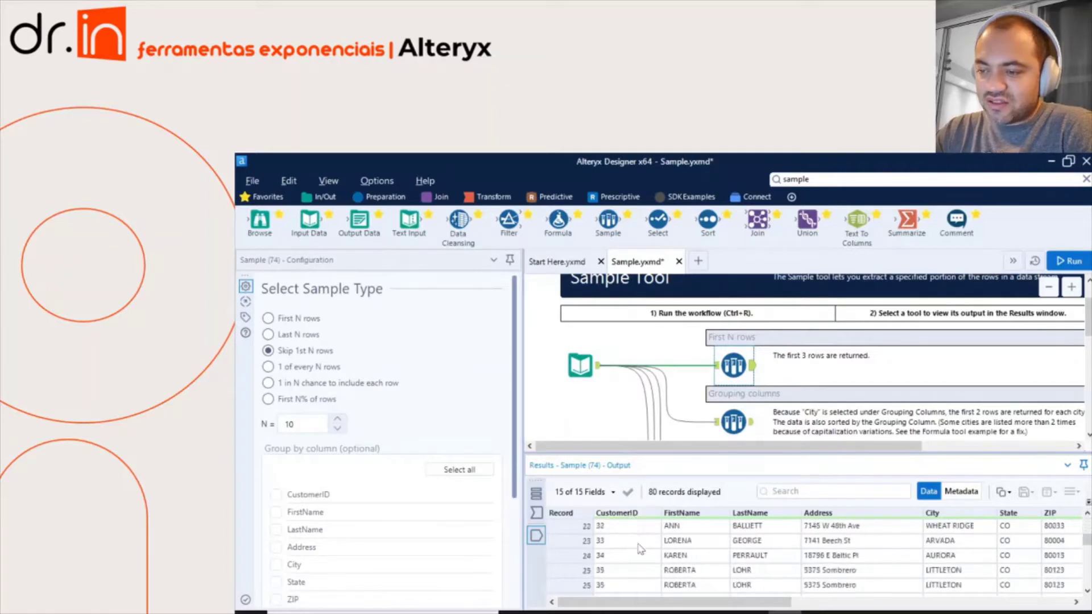
pyautogui.scroll(-5, 643, 559)
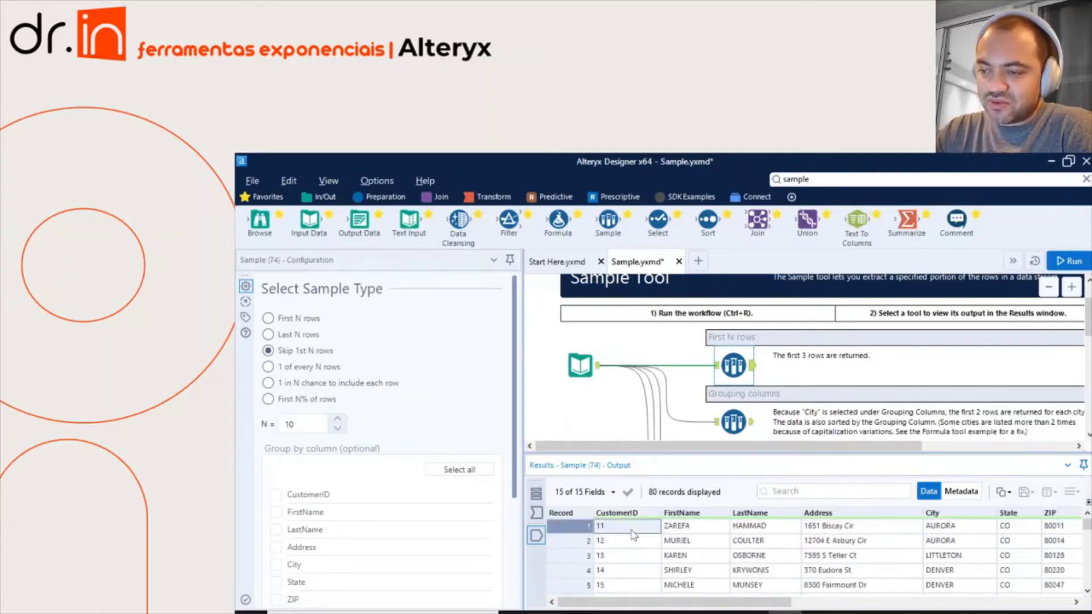
pyautogui.click(629, 581)
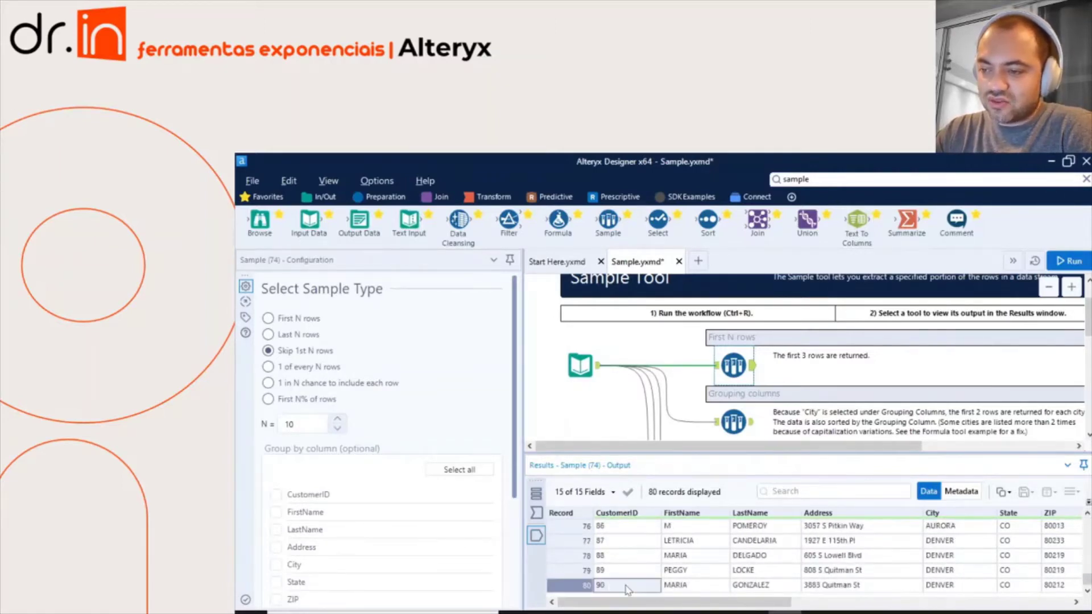
pyautogui.scroll(20, 628, 574)
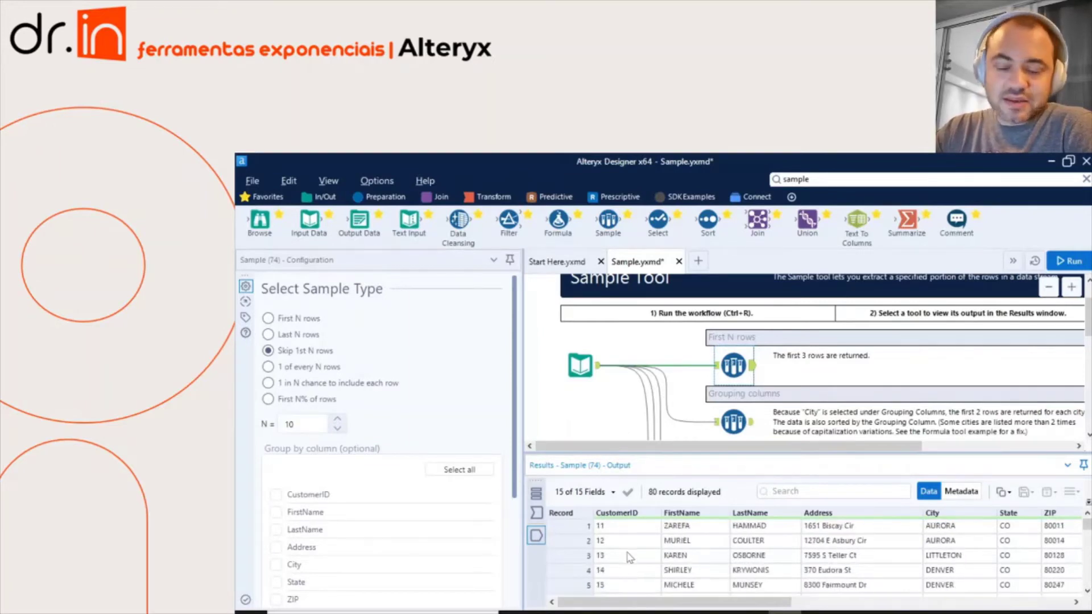
pyautogui.click(627, 529)
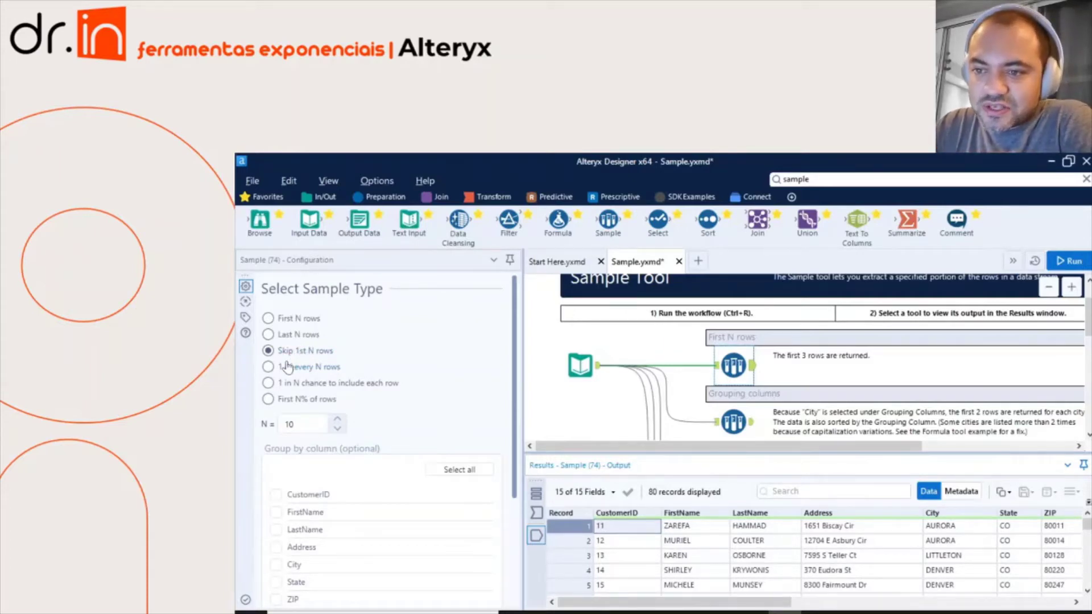
# - Change the sample type to 1 of every N rows with N set to 3, run the workflow and display the Sample tool's output
pyautogui.click(269, 368)
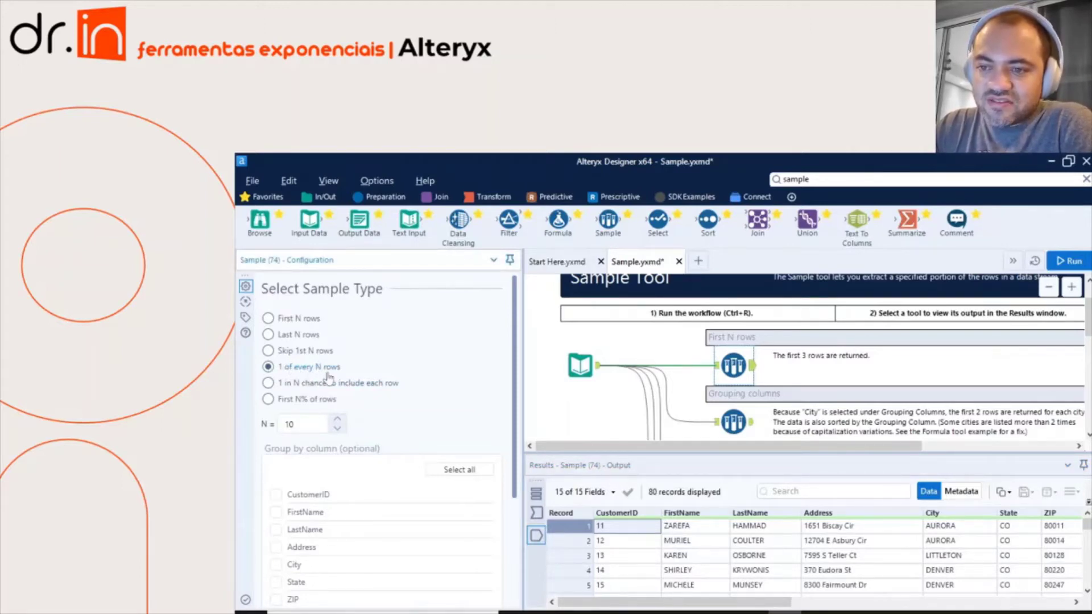
pyautogui.click(298, 427)
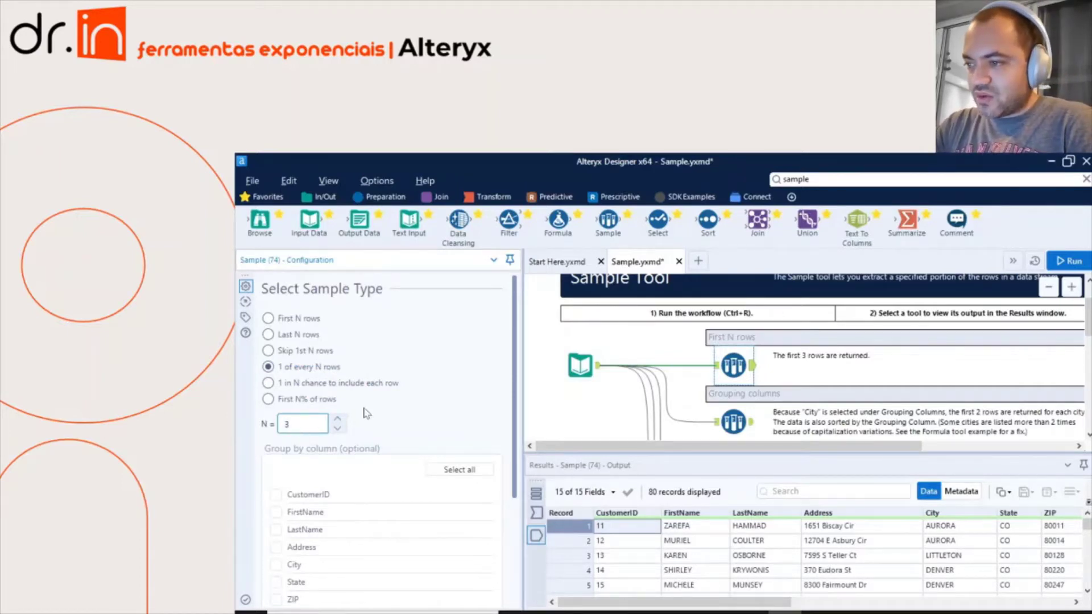
pyautogui.click(1068, 261)
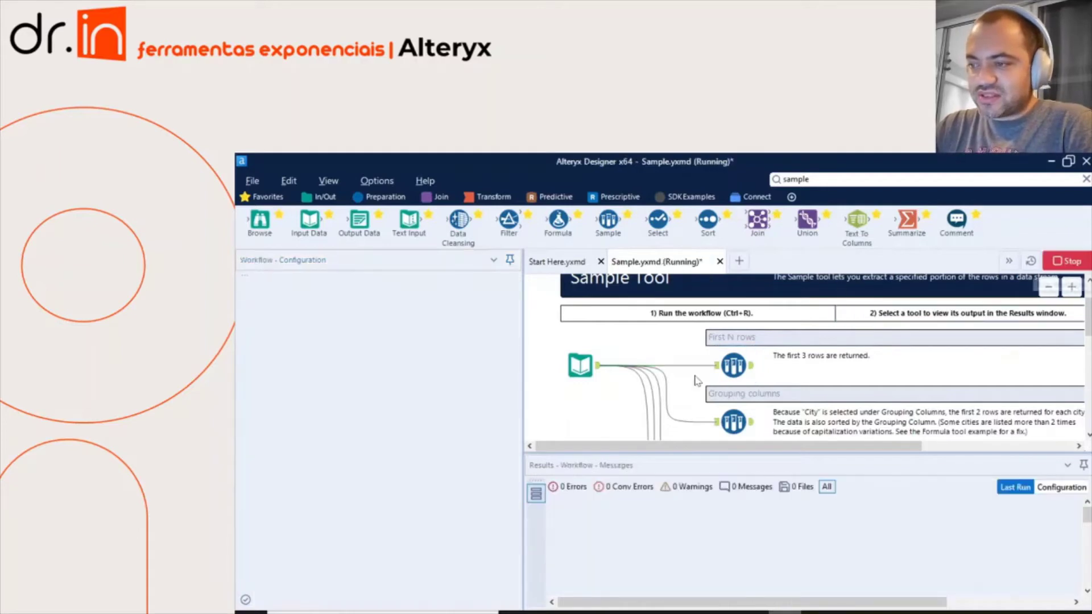
pyautogui.click(751, 365)
pyautogui.click(753, 367)
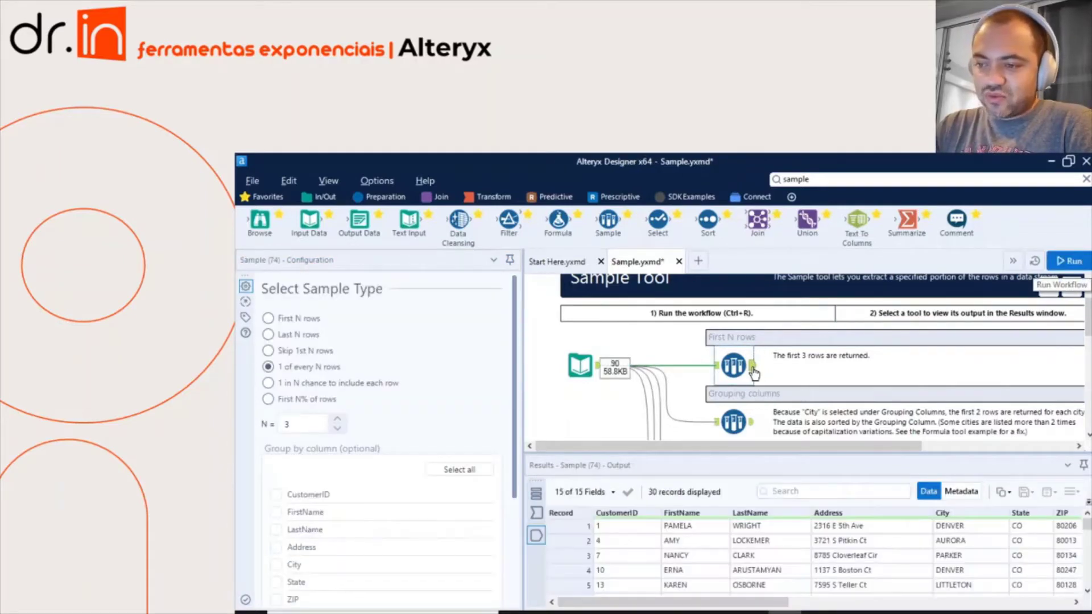
# - Examine the CustomerID interval between records in the 1 of every N rows output, through to the last record
pyautogui.click(623, 529)
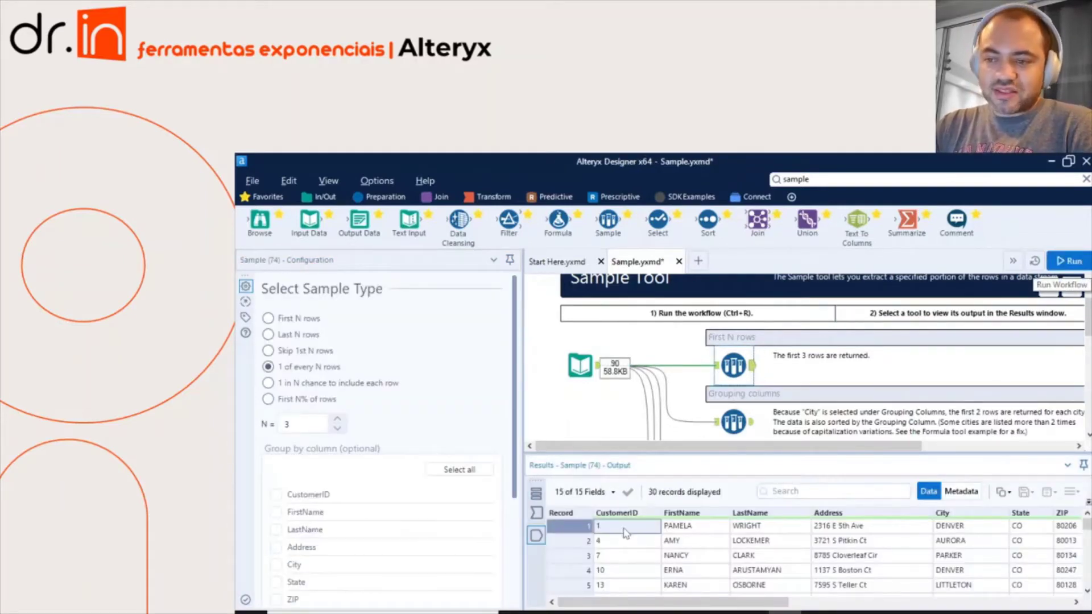
pyautogui.click(627, 541)
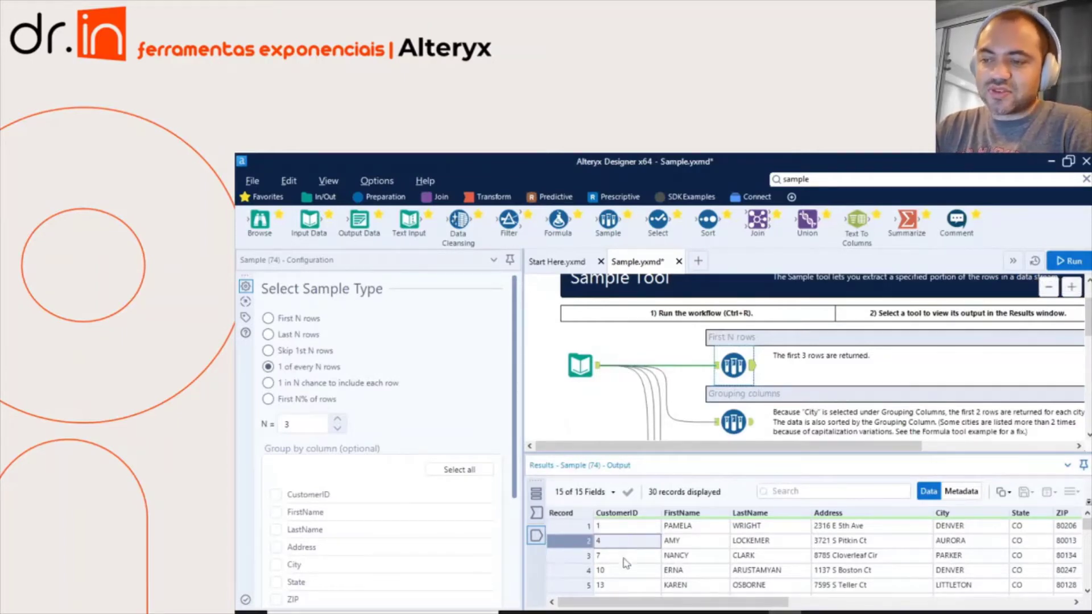
pyautogui.click(624, 562)
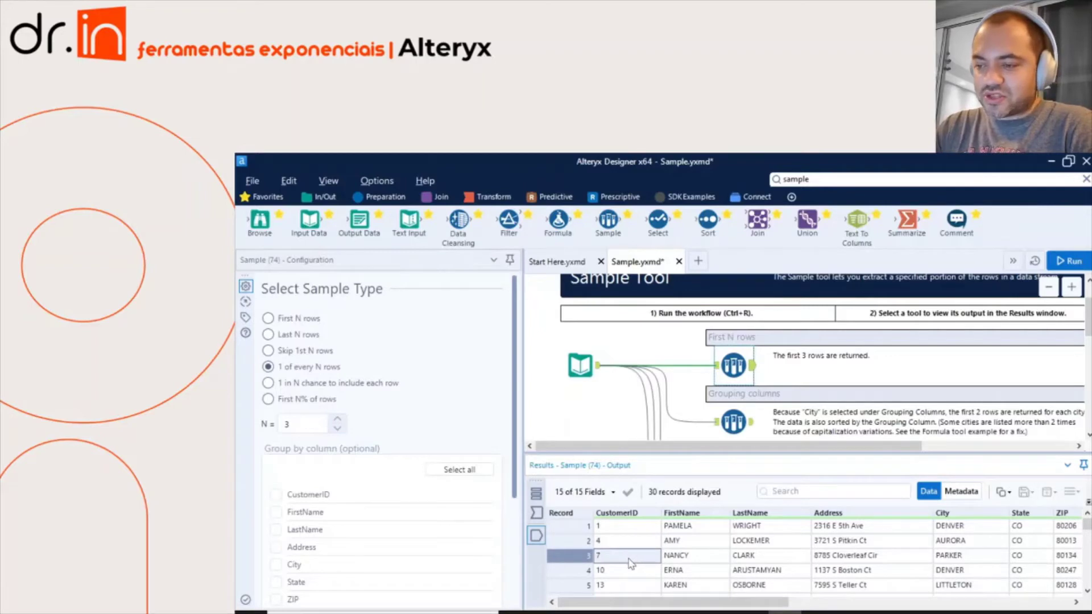
pyautogui.click(627, 573)
pyautogui.scroll(-1, 634, 563)
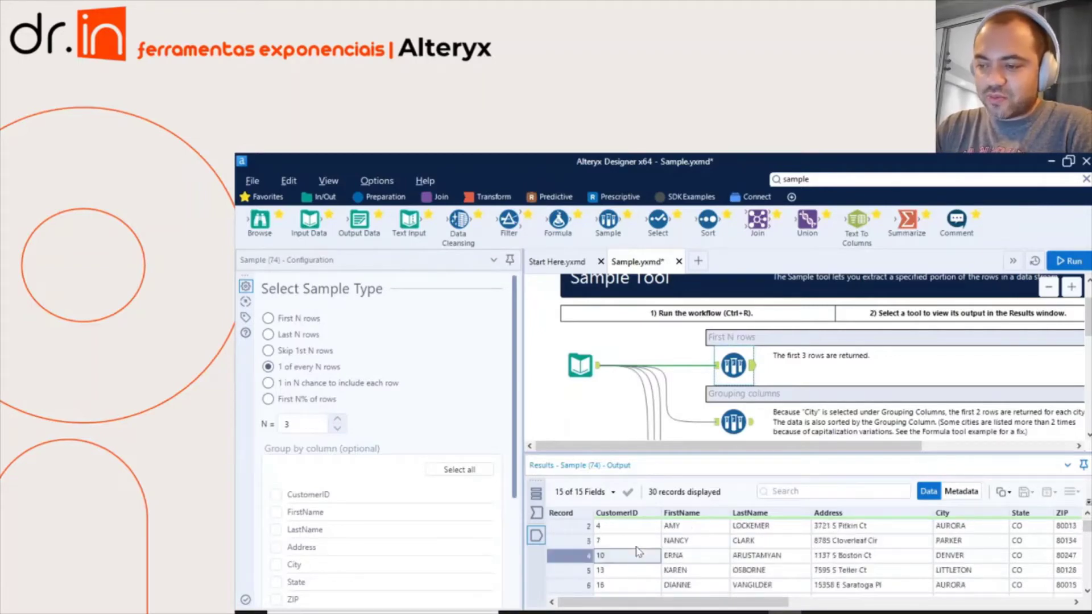
pyautogui.scroll(-8, 635, 572)
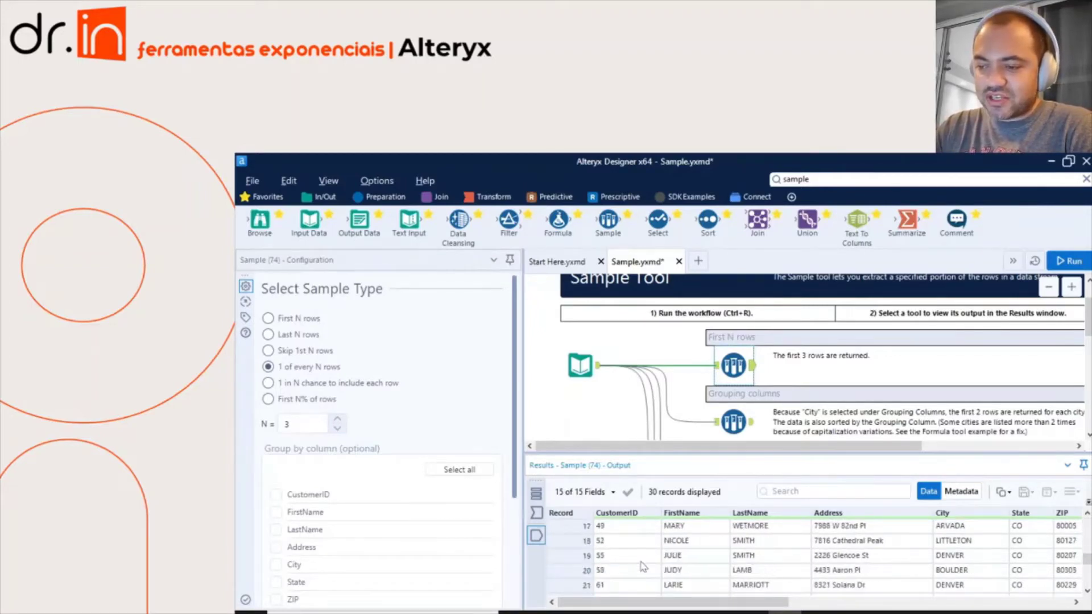
pyautogui.click(631, 585)
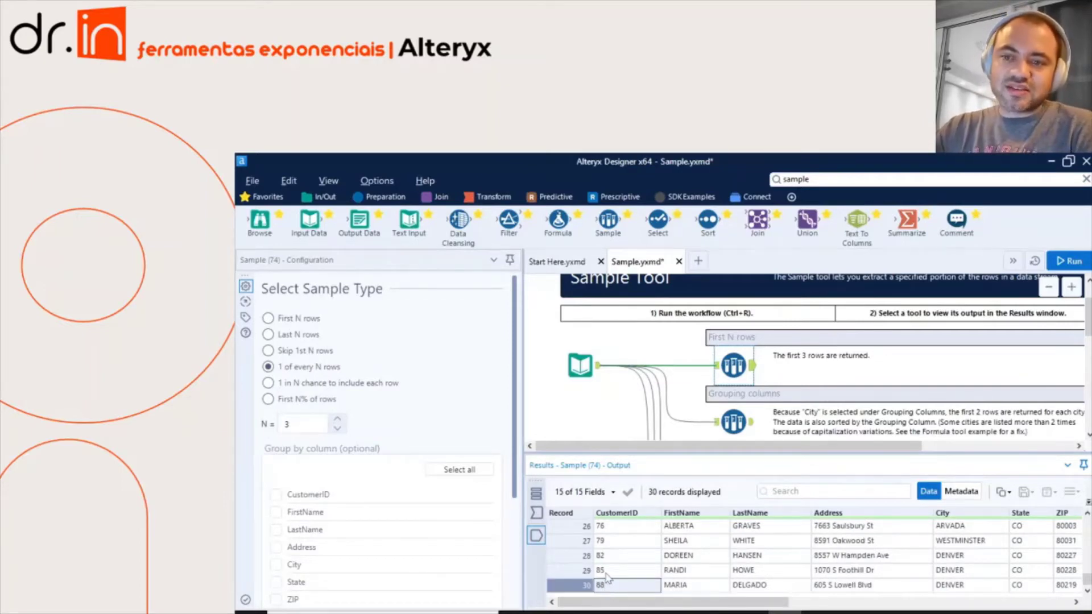
pyautogui.scroll(8, 608, 579)
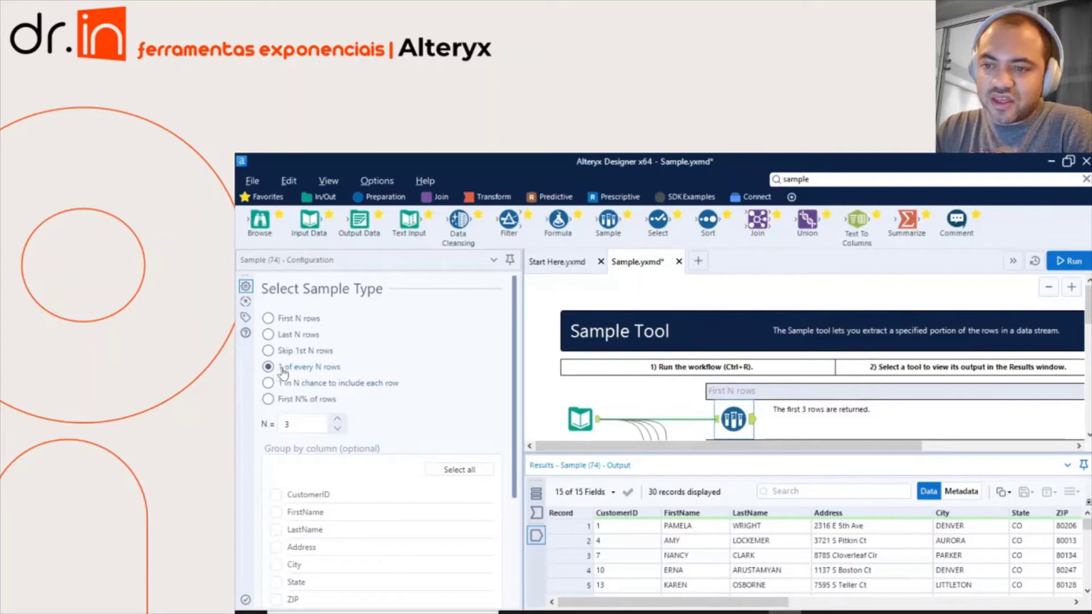
pyautogui.click(287, 426)
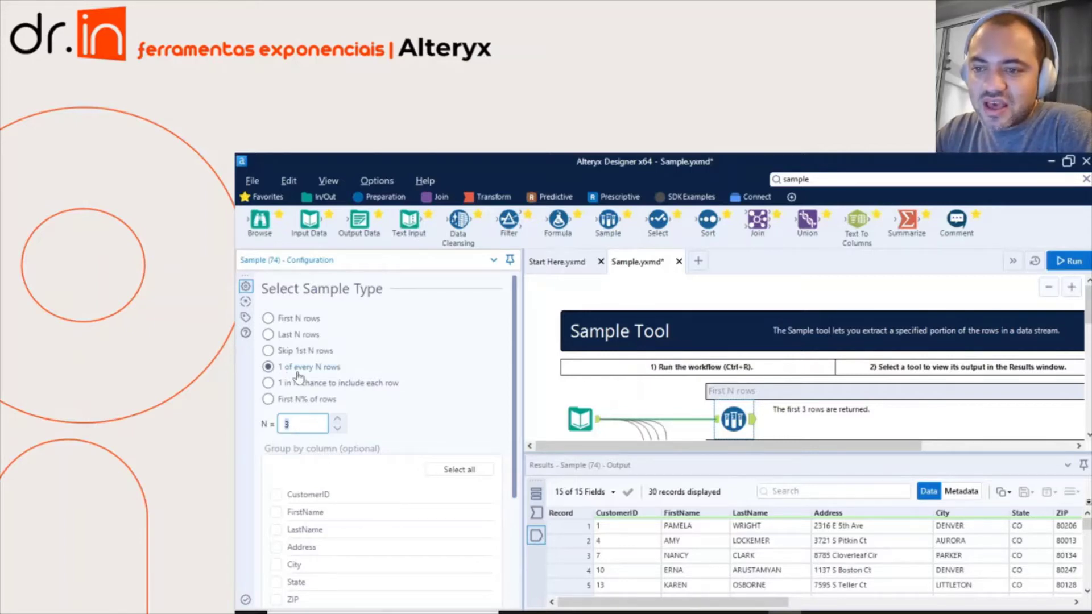
# - Change the sample type to 1 in N chance to include each row with N set to 10, run the workflow and display the output
pyautogui.click(268, 384)
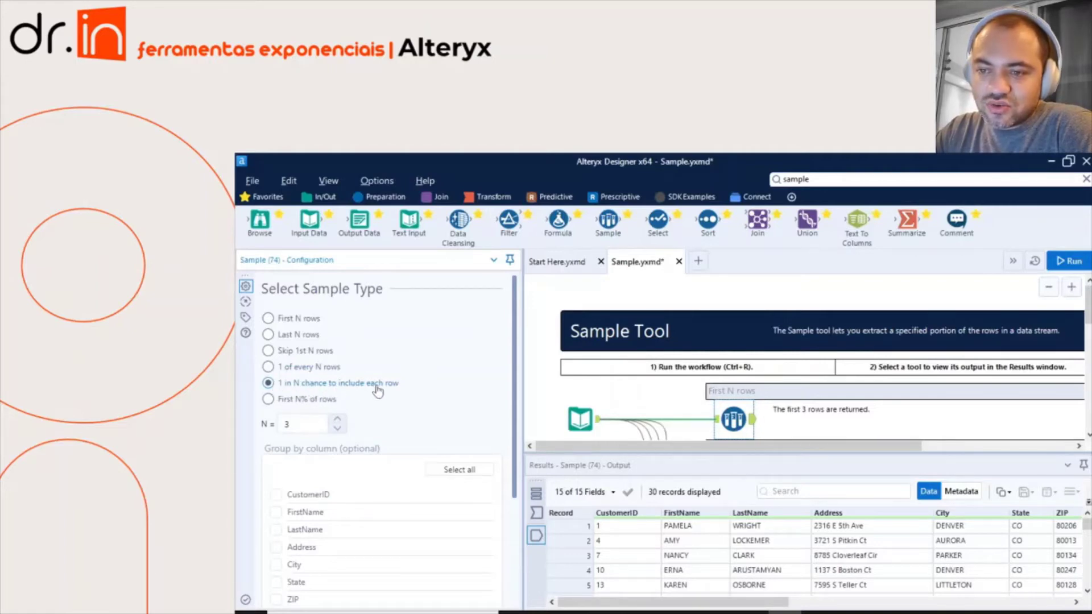
pyautogui.click(307, 428)
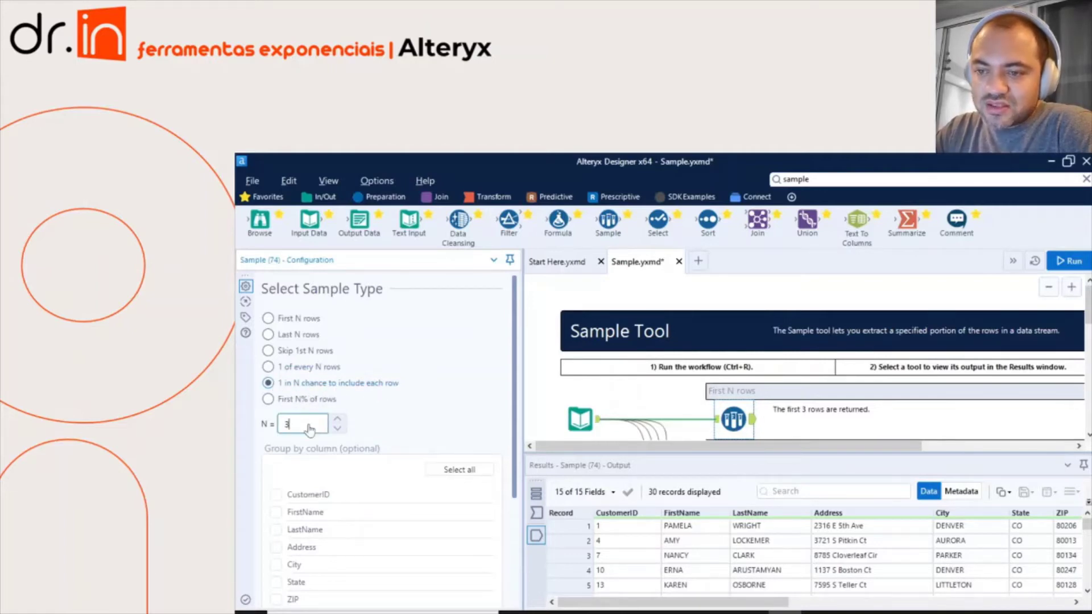
pyautogui.doubleClick(286, 430)
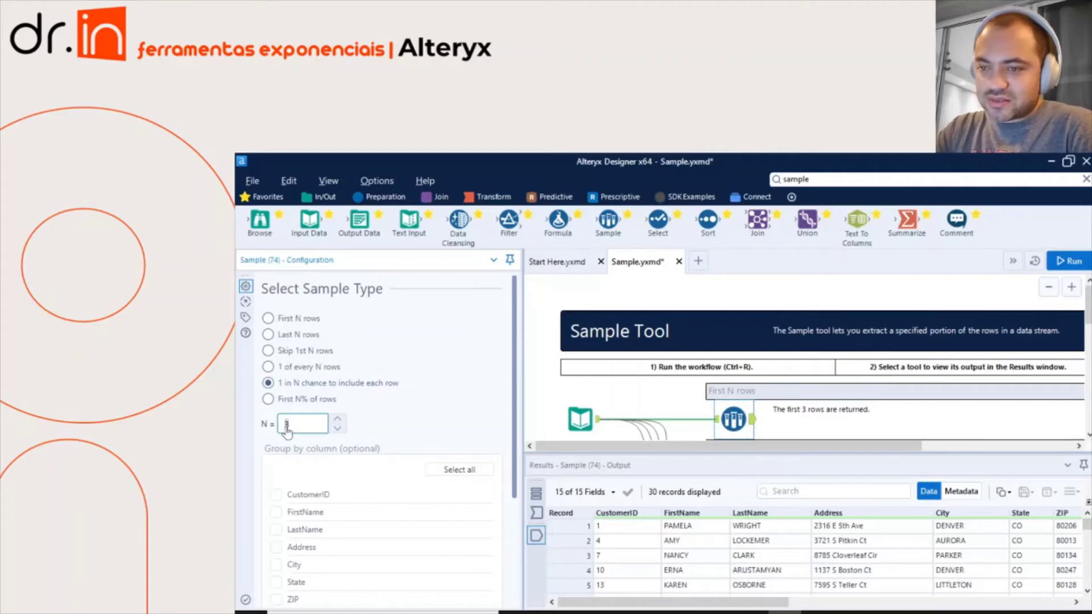
pyautogui.write('10')
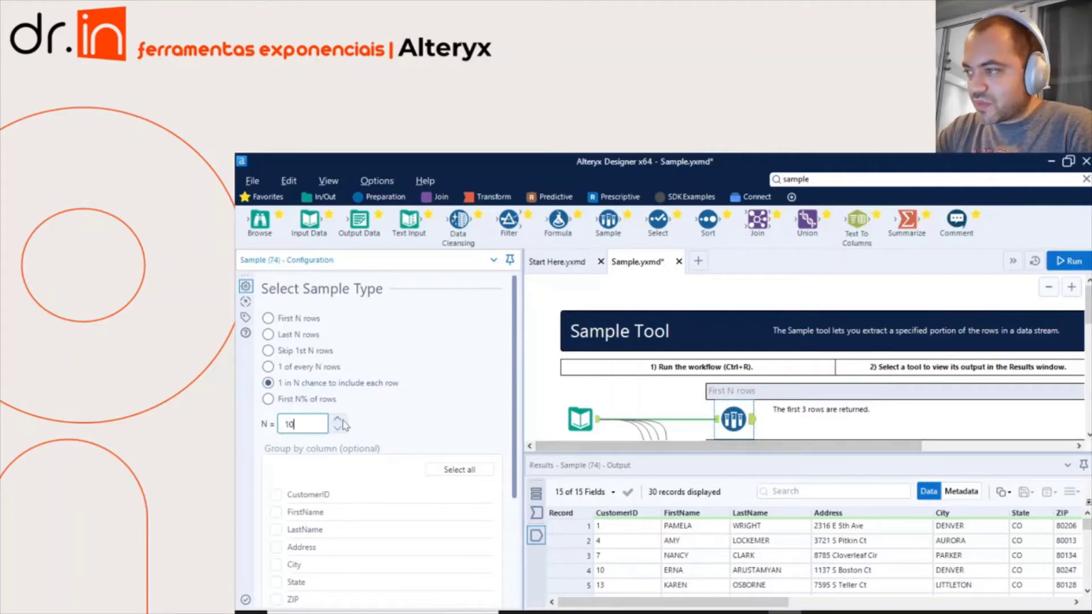
pyautogui.click(1068, 261)
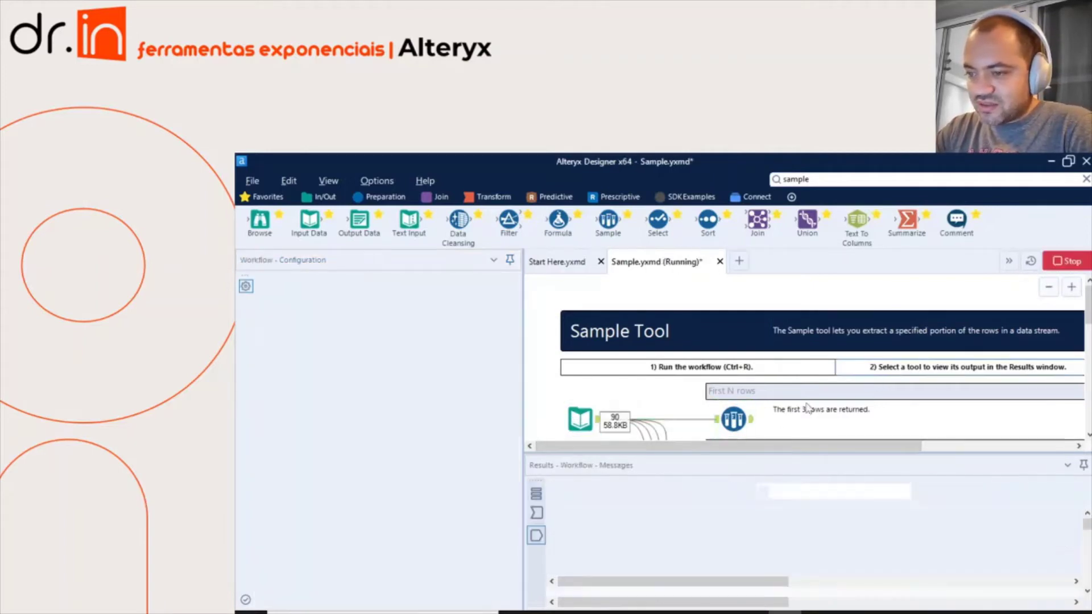
pyautogui.click(749, 425)
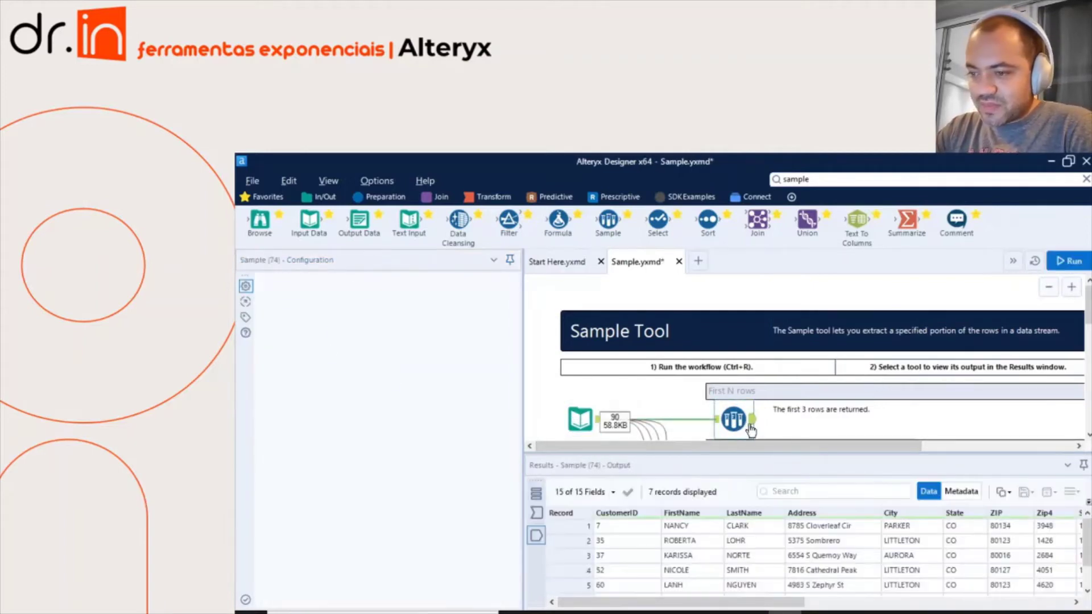
# - Examine which CustomerID records the 1 in N chance sample returned and compare them with the N setting
pyautogui.click(624, 529)
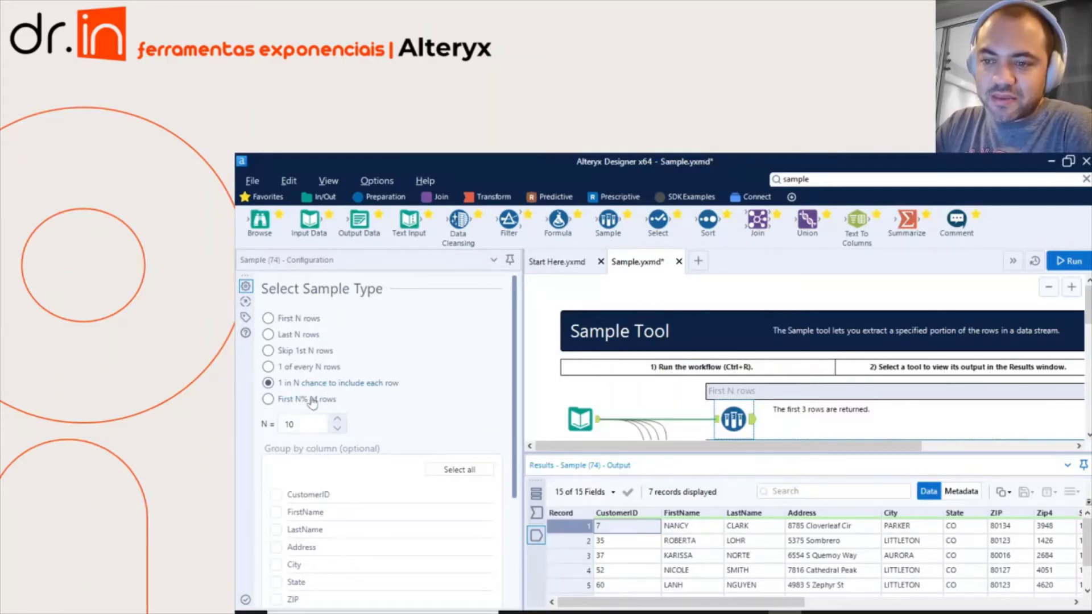
pyautogui.click(298, 427)
pyautogui.doubleClick(289, 425)
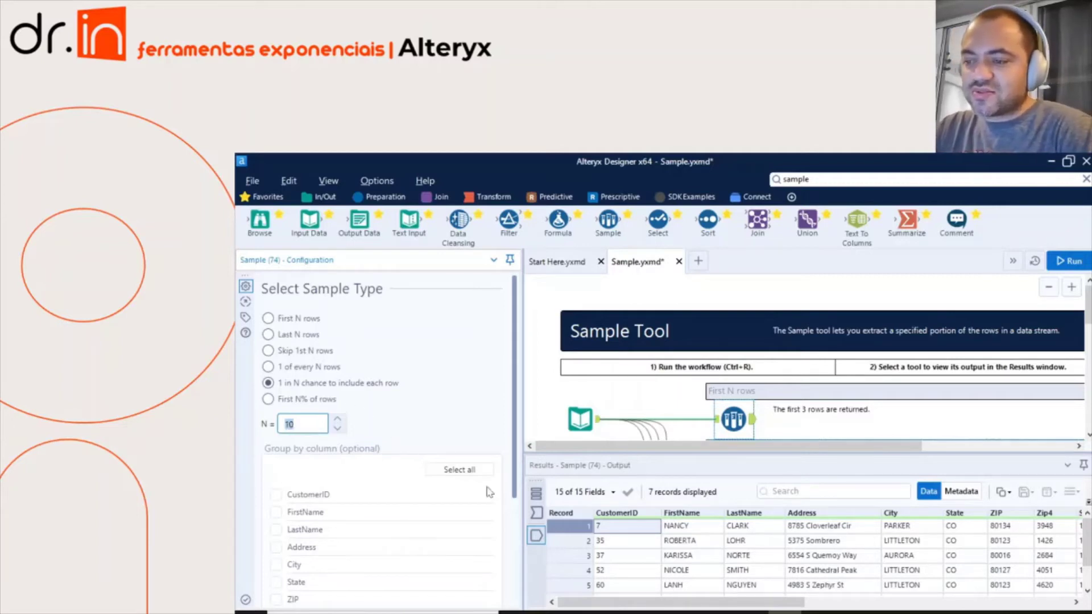
pyautogui.click(600, 528)
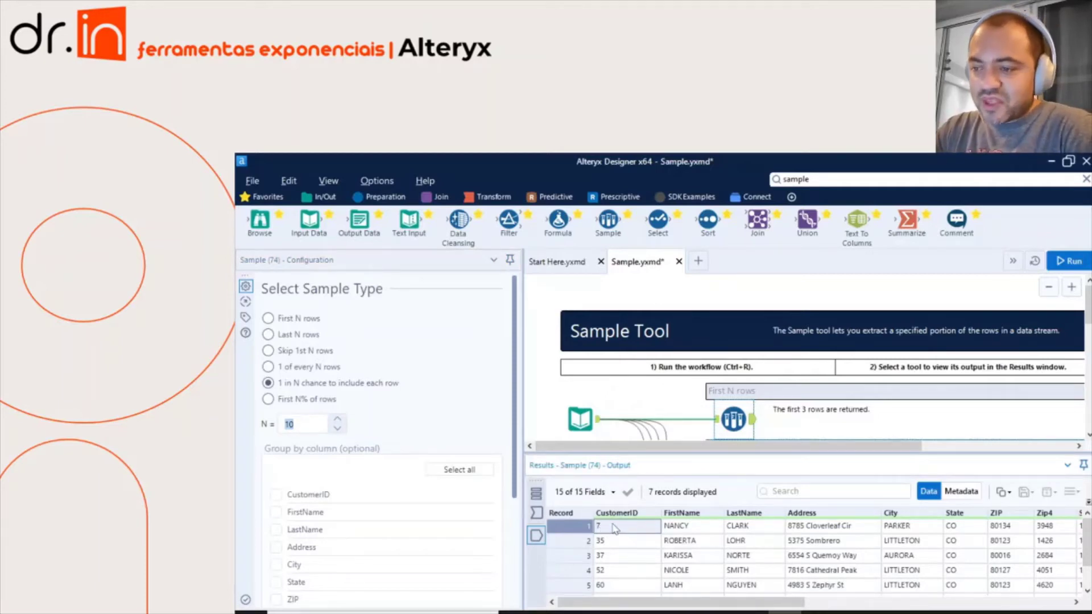
pyautogui.click(615, 545)
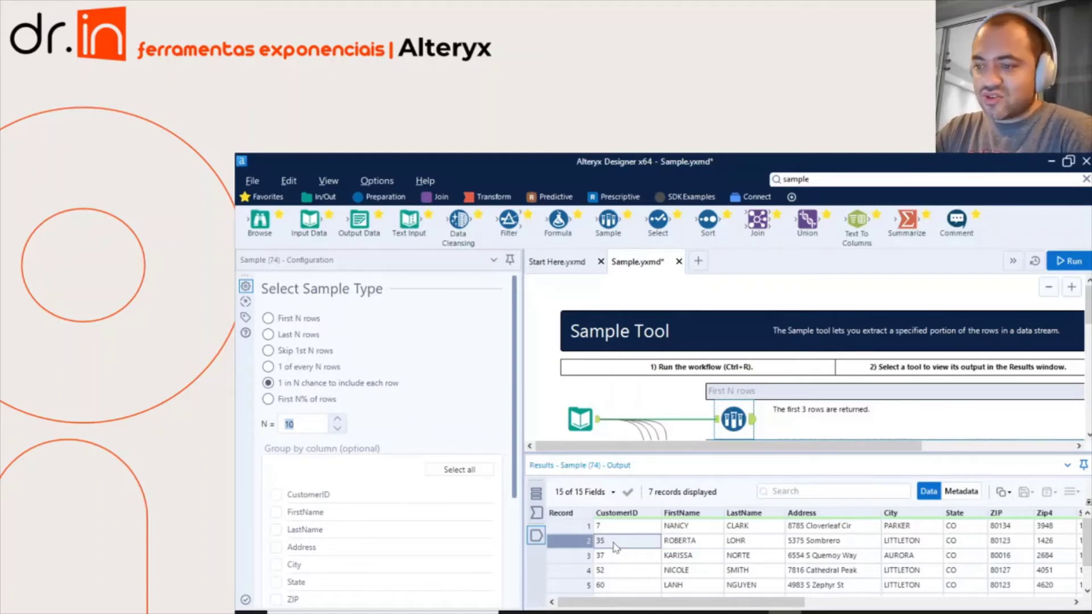
pyautogui.click(614, 556)
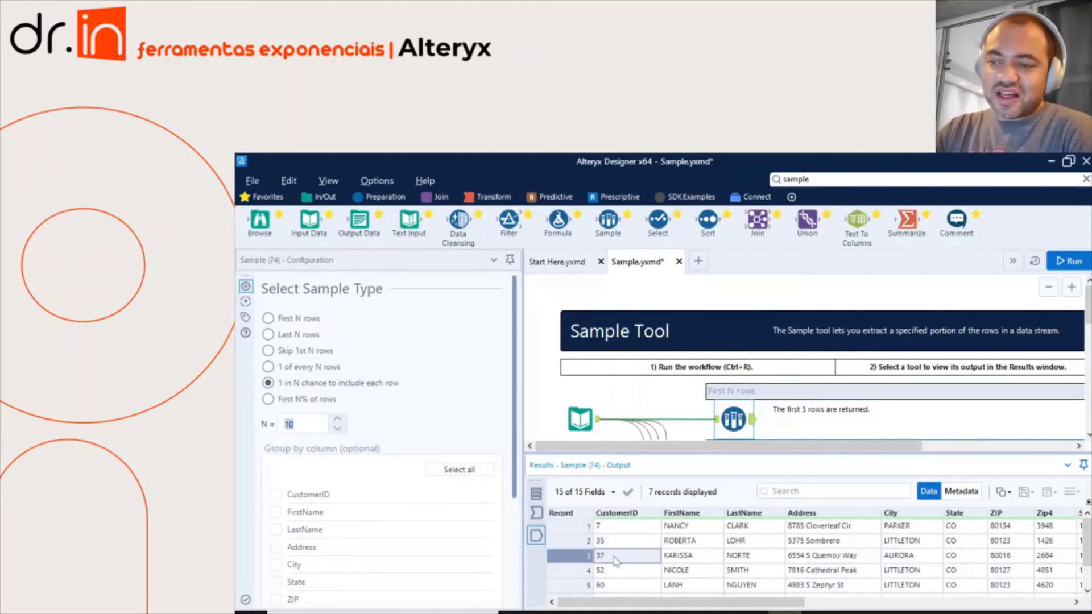
pyautogui.scroll(-1, 614, 560)
pyautogui.click(619, 547)
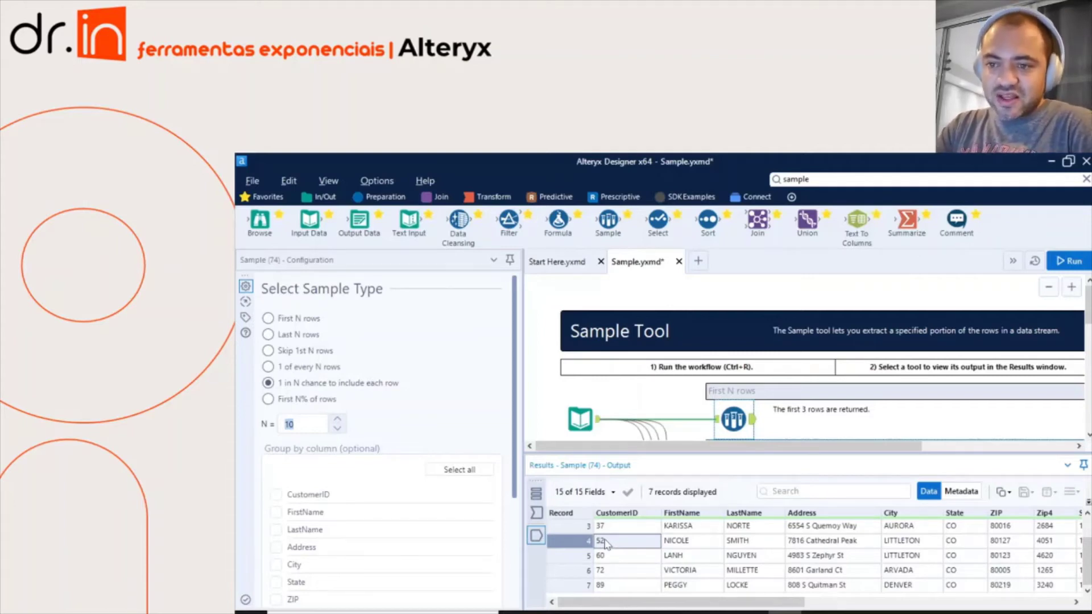
pyautogui.click(294, 428)
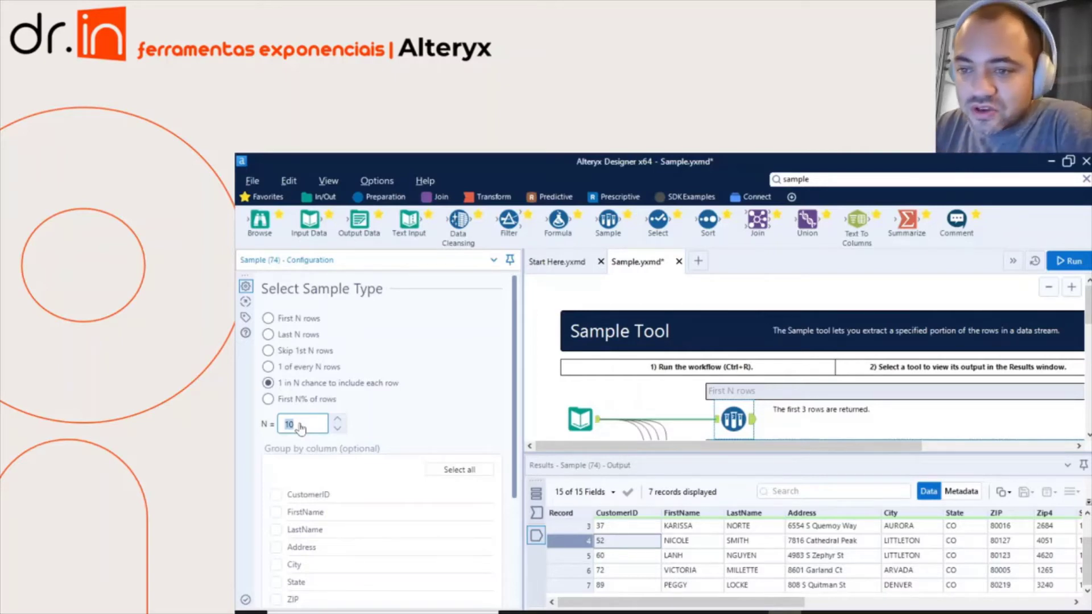
# - Change the sample type to First N% of rows with N set to 5, run the workflow and check the output's CustomerID values
pyautogui.click(301, 401)
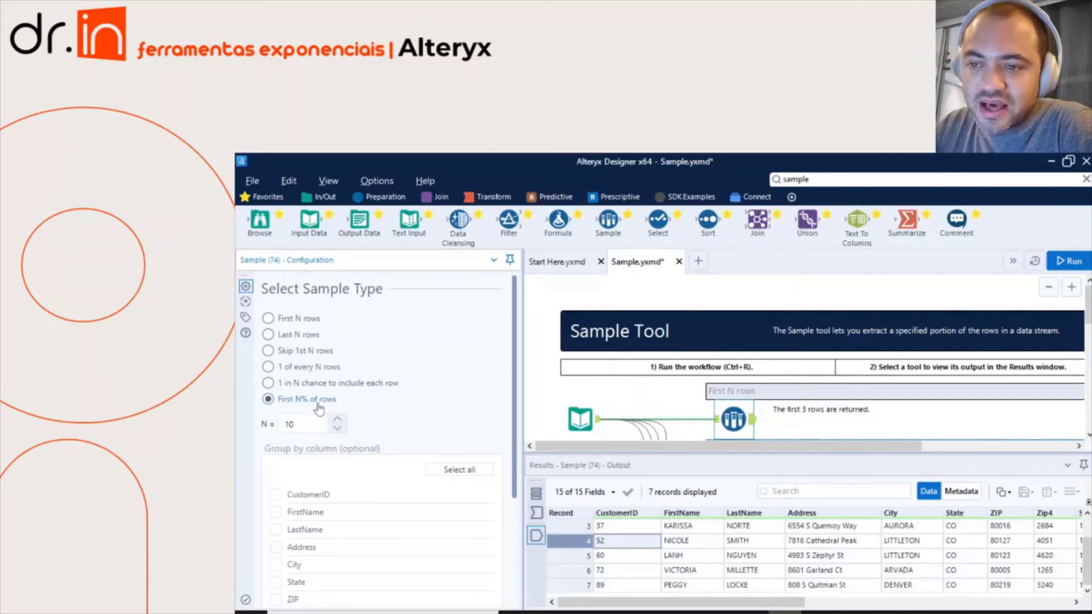
pyautogui.doubleClick(301, 426)
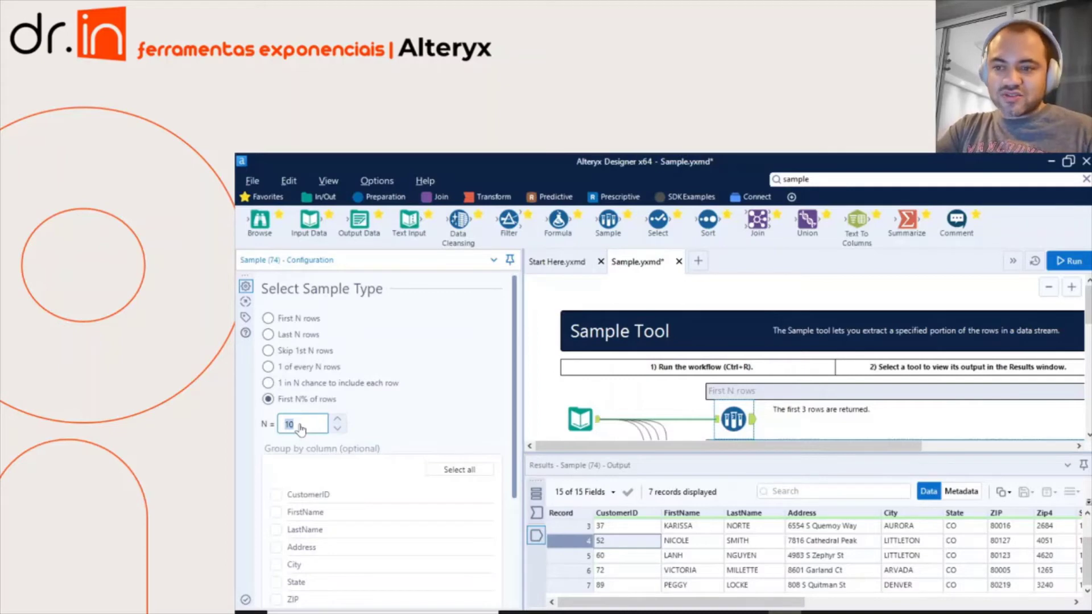
pyautogui.write('5')
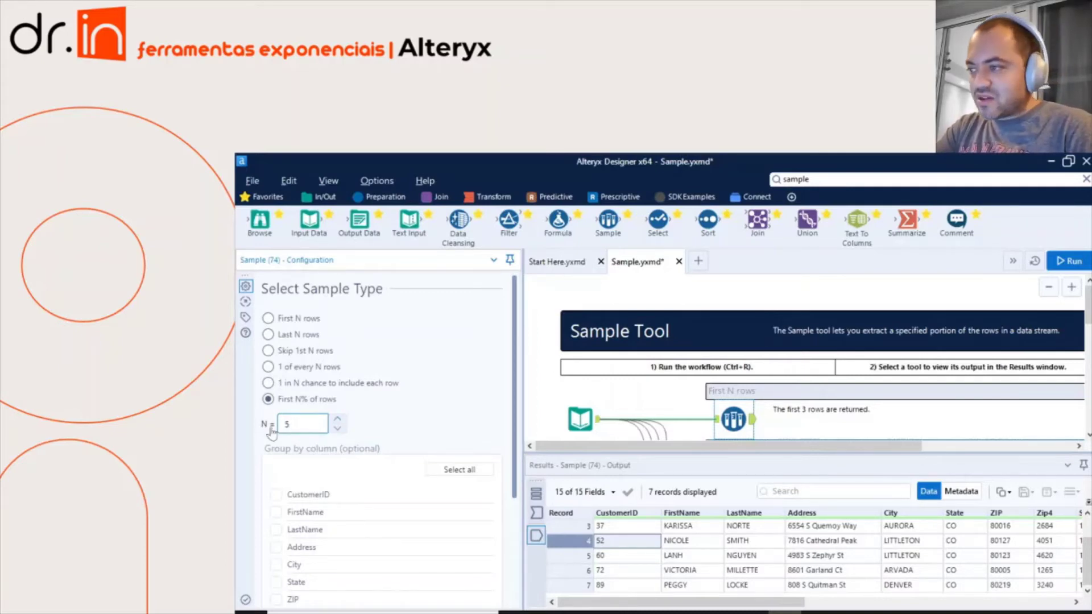
pyautogui.click(1067, 261)
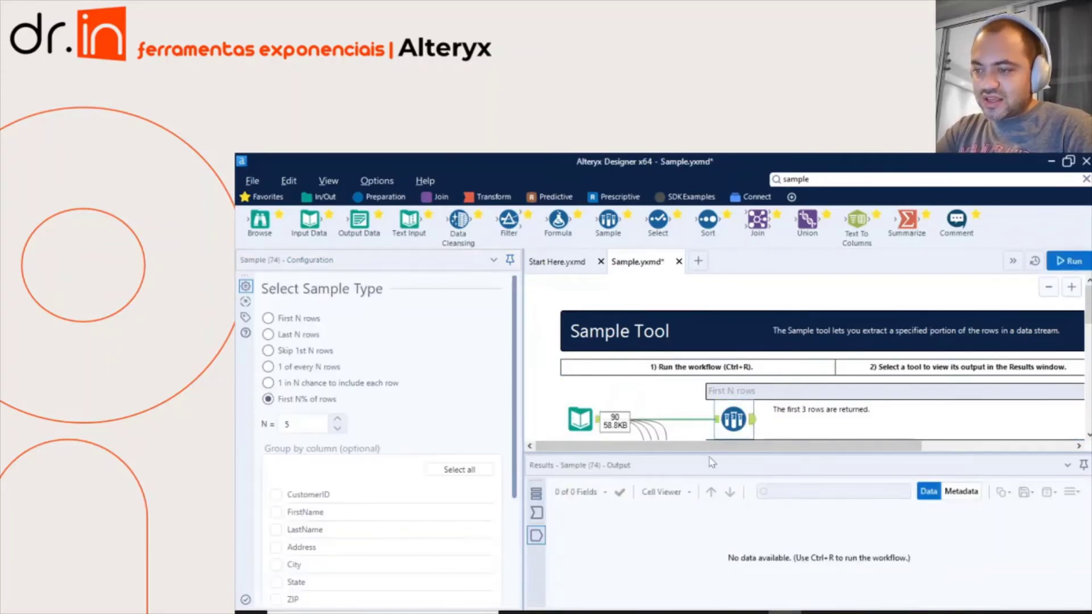
pyautogui.click(752, 420)
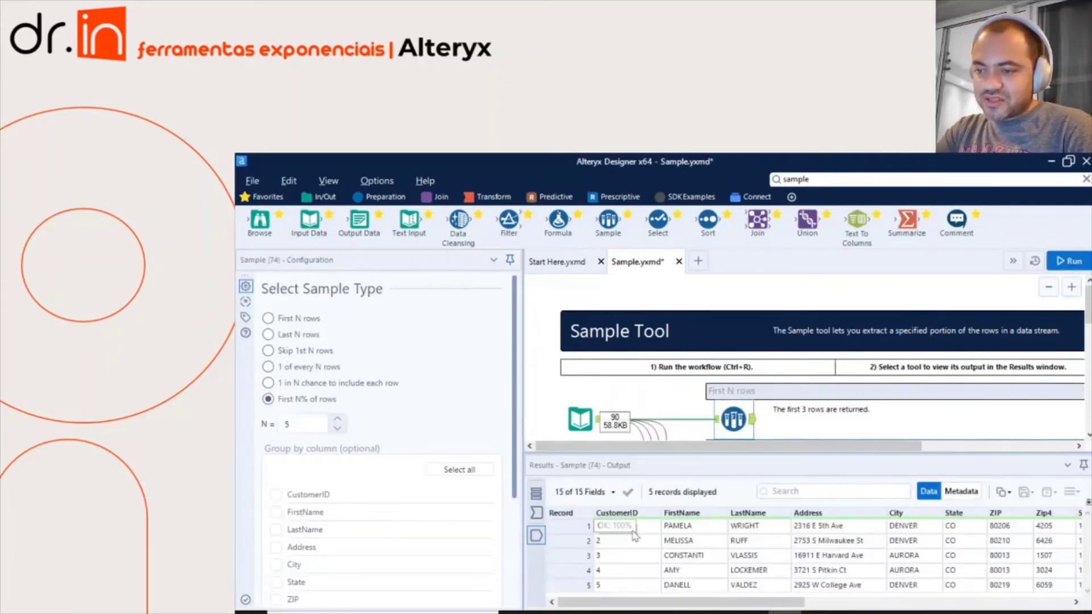
pyautogui.click(642, 585)
pyautogui.click(628, 529)
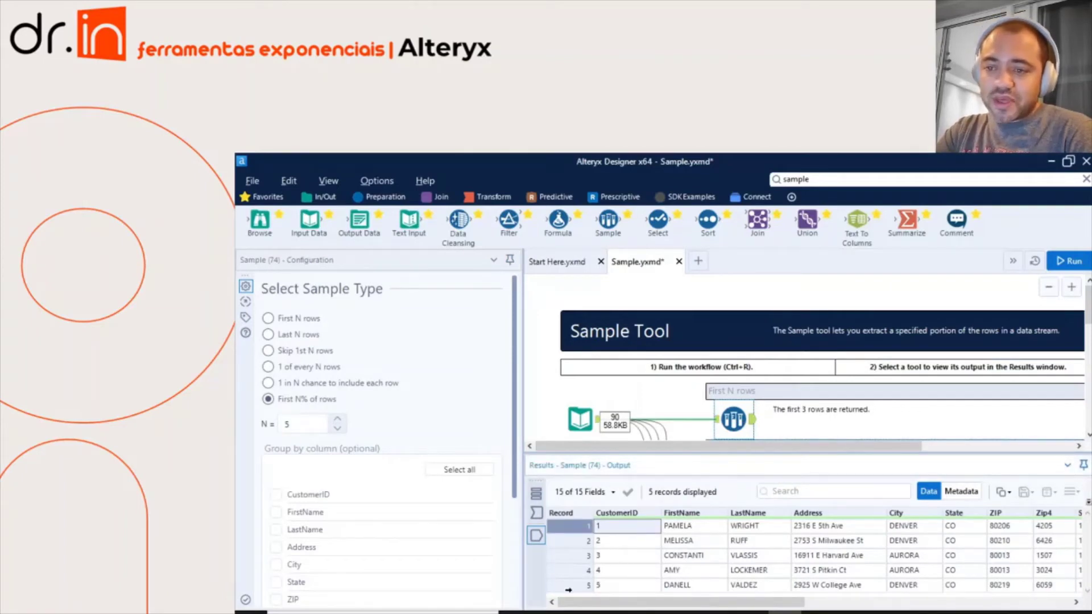
# - Set N to 10 for the First N% of rows sample, rerun the workflow and review the returned records through to the last
pyautogui.click(302, 425)
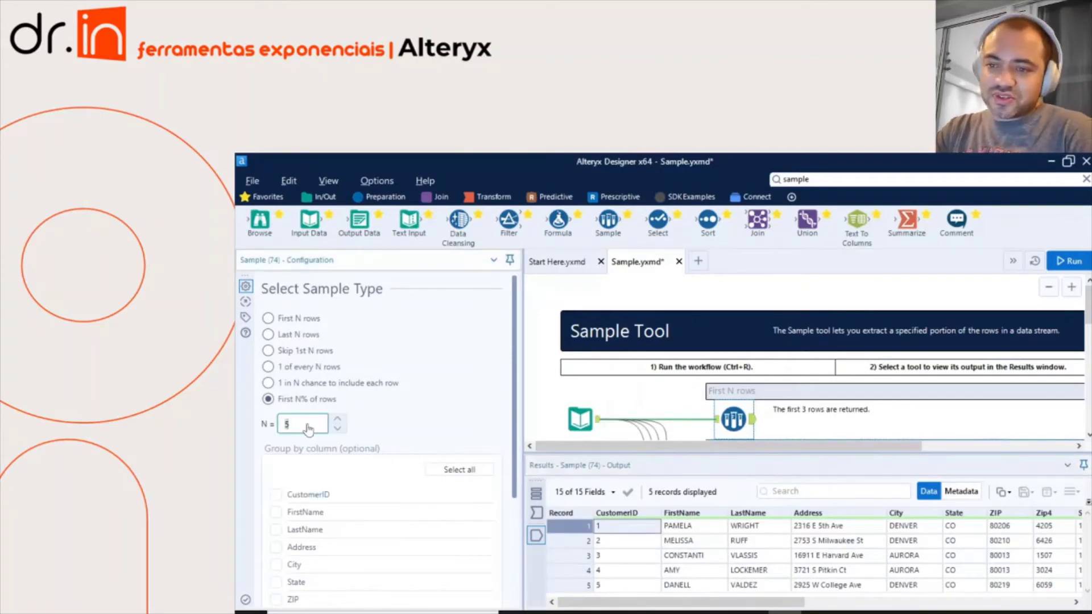
pyautogui.write('10')
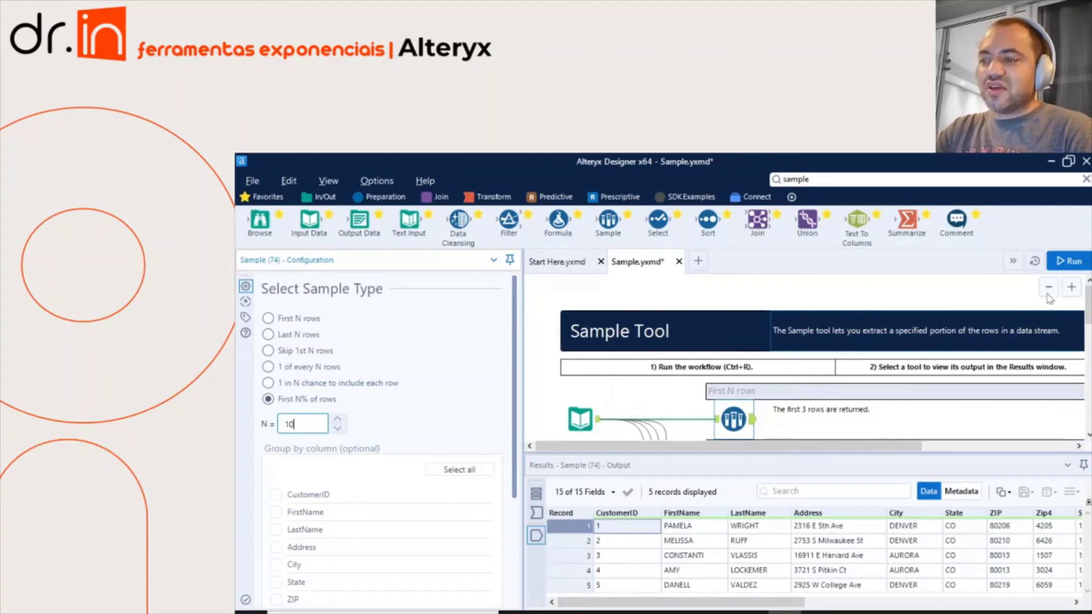
pyautogui.click(1068, 262)
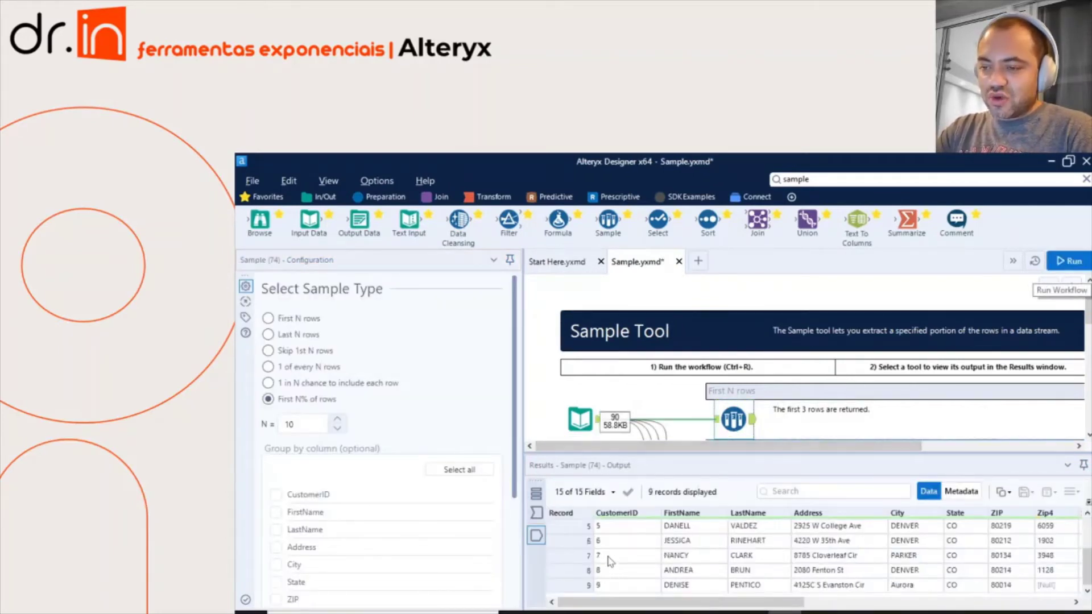
pyautogui.click(609, 543)
pyautogui.scroll(-2, 611, 555)
pyautogui.click(618, 586)
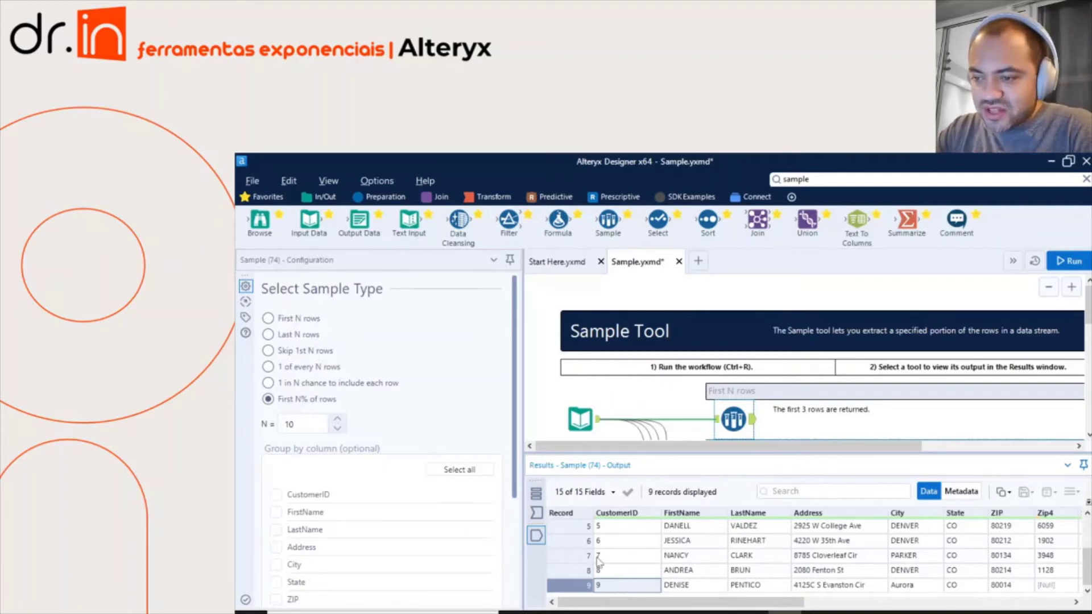
pyautogui.scroll(2, 605, 568)
pyautogui.scroll(-2, 611, 546)
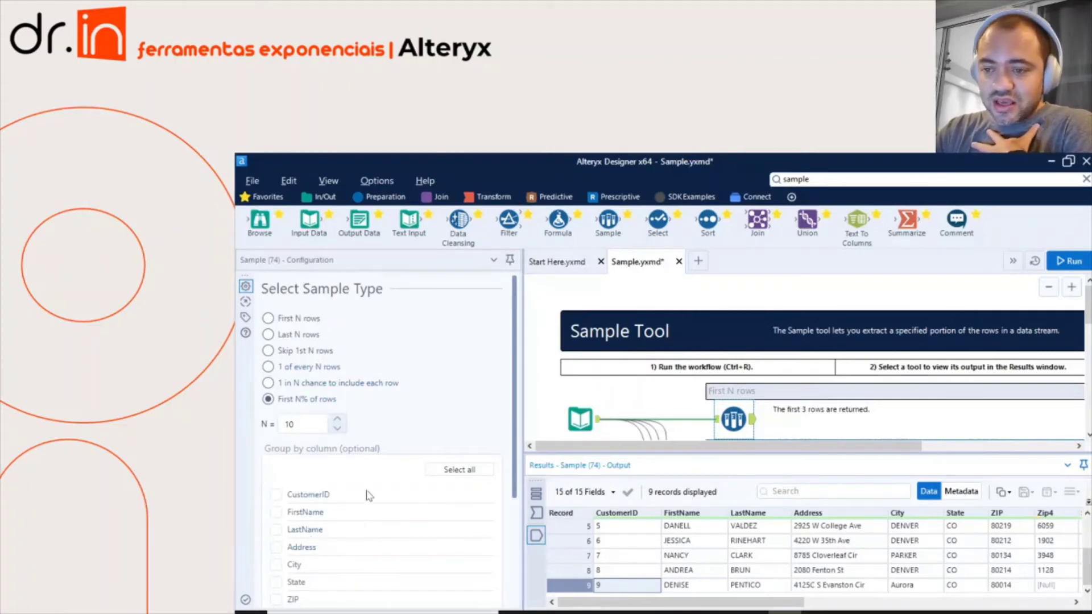
# - Group the sample by City, set it to First N rows with N at 2, run the workflow and display the output
pyautogui.scroll(-2, 367, 506)
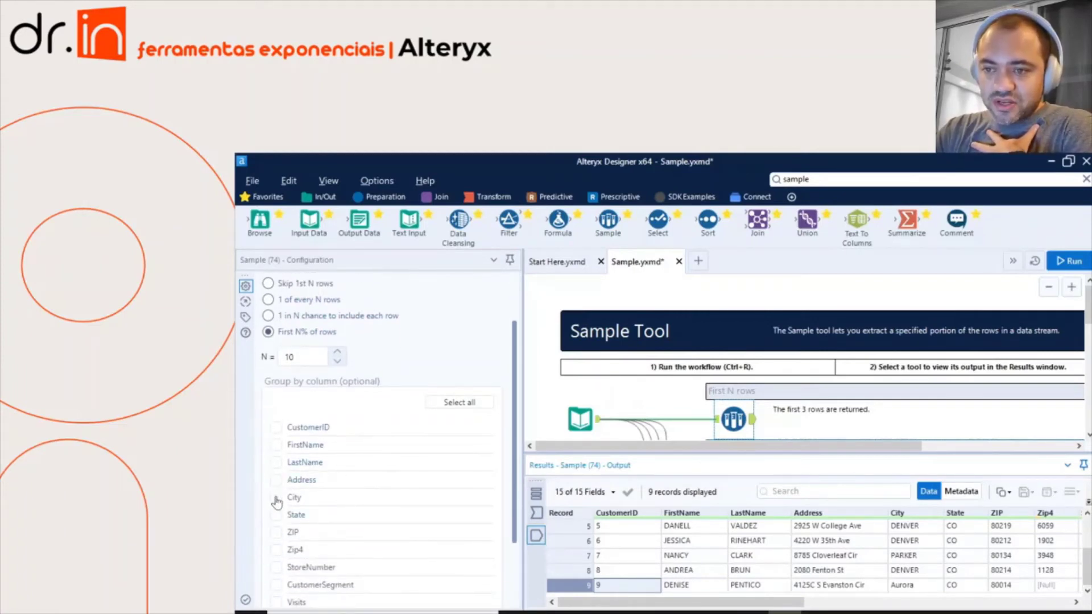
pyautogui.click(276, 500)
pyautogui.scroll(2, 277, 502)
pyautogui.click(269, 319)
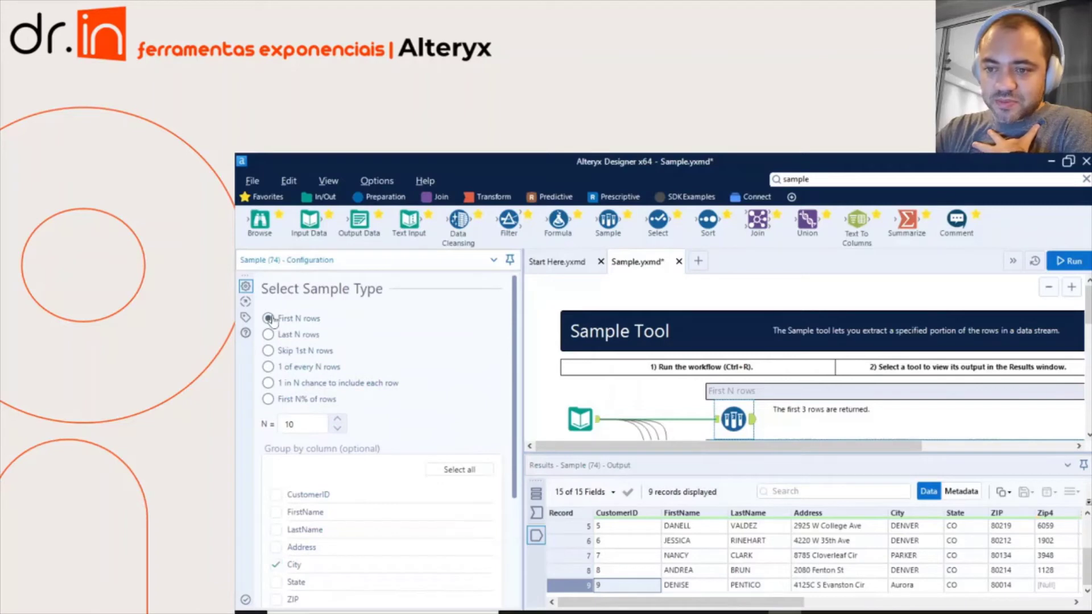
pyautogui.doubleClick(299, 426)
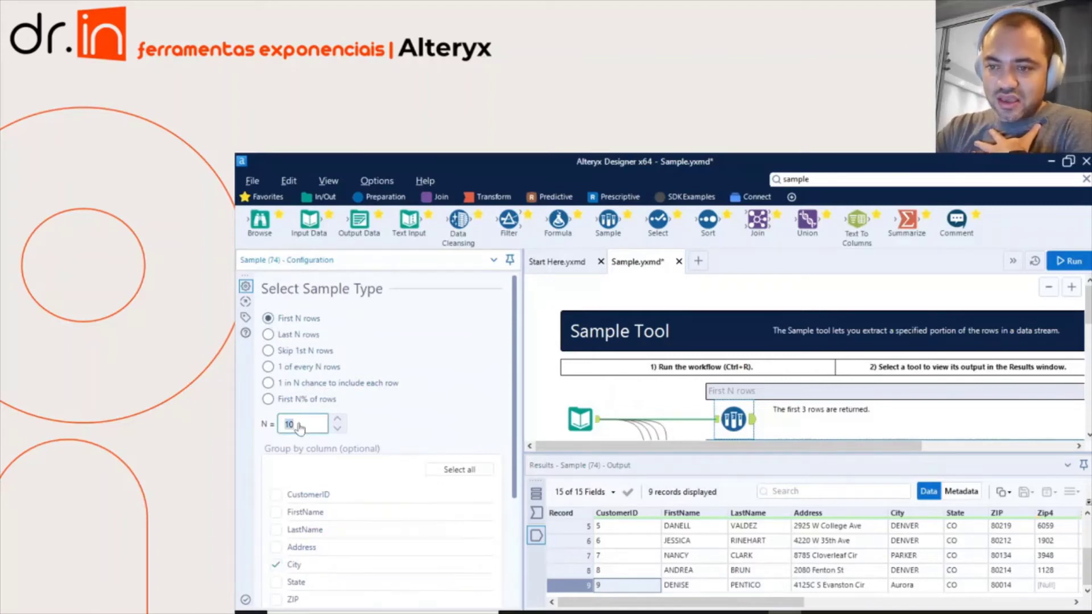
pyautogui.write('2')
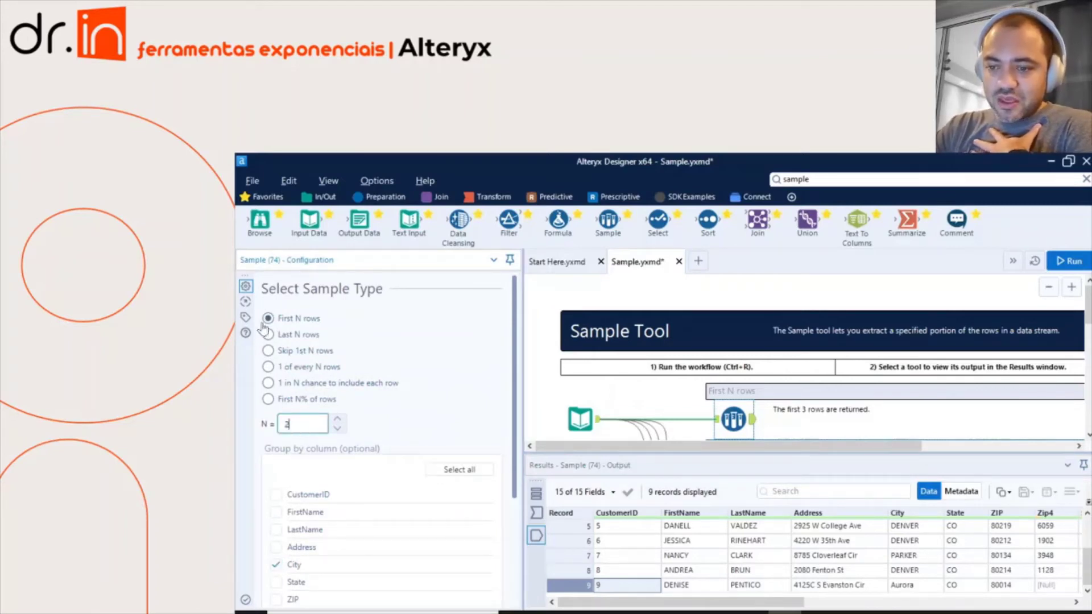
pyautogui.scroll(-2, 355, 502)
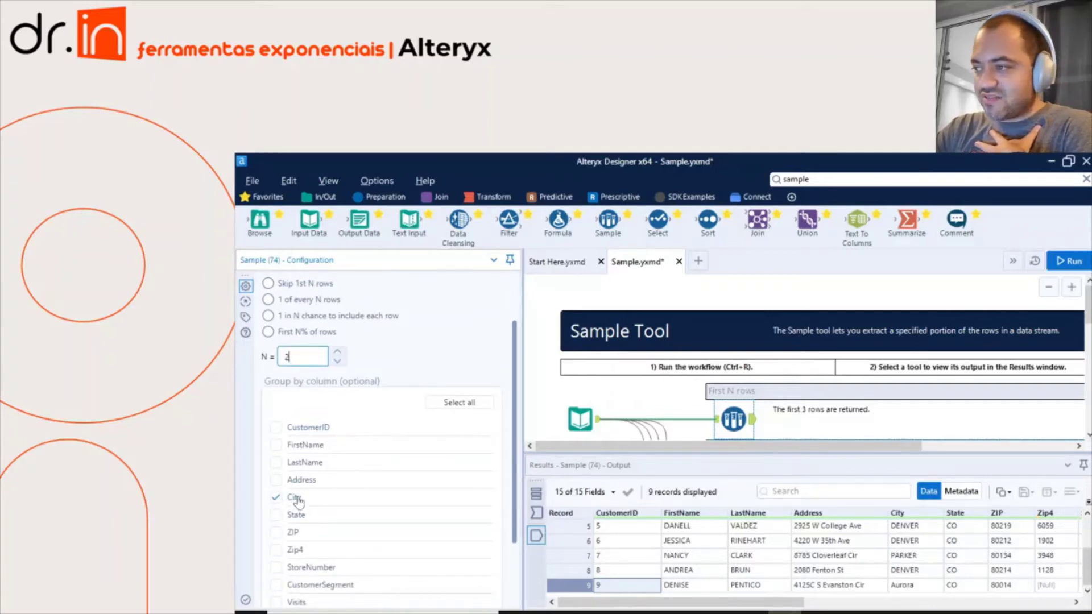
pyautogui.click(1085, 265)
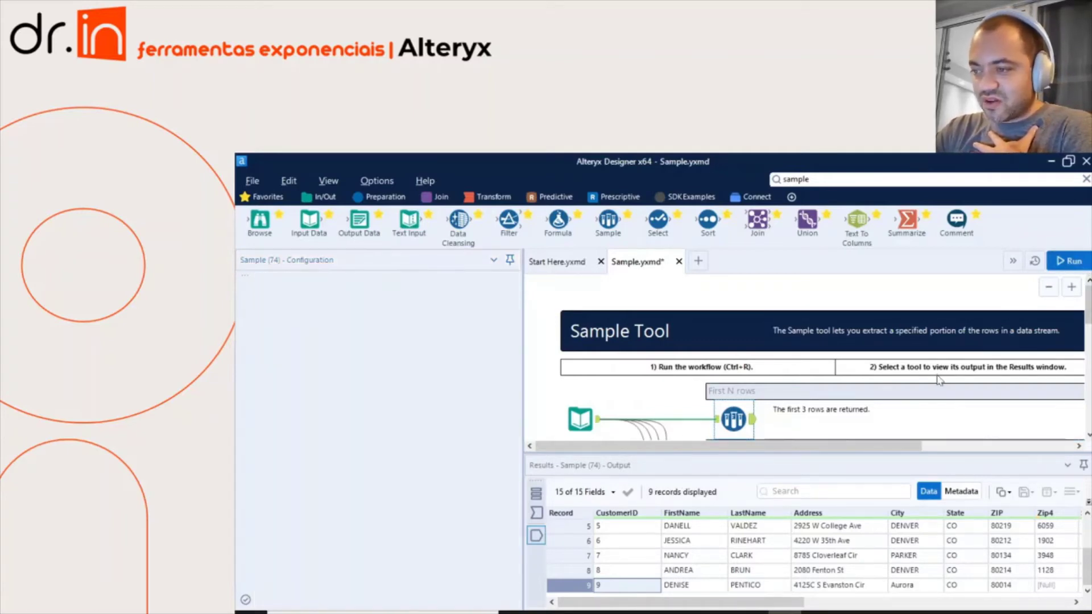
pyautogui.click(752, 421)
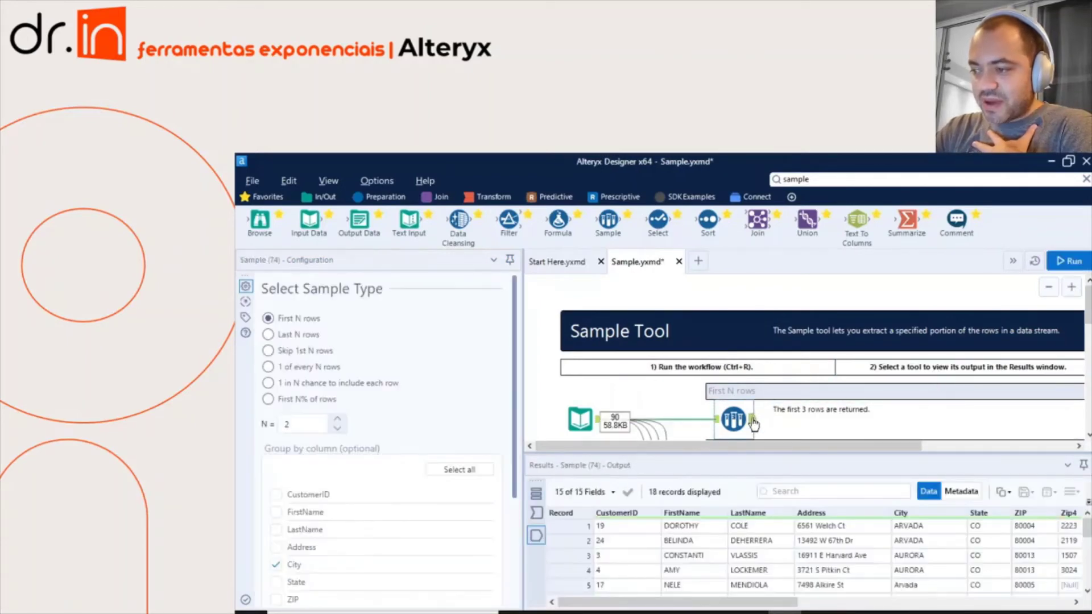
# - Examine the City values of the first output records, comparing the rows returned per city and the spelling case of the names
pyautogui.click(911, 533)
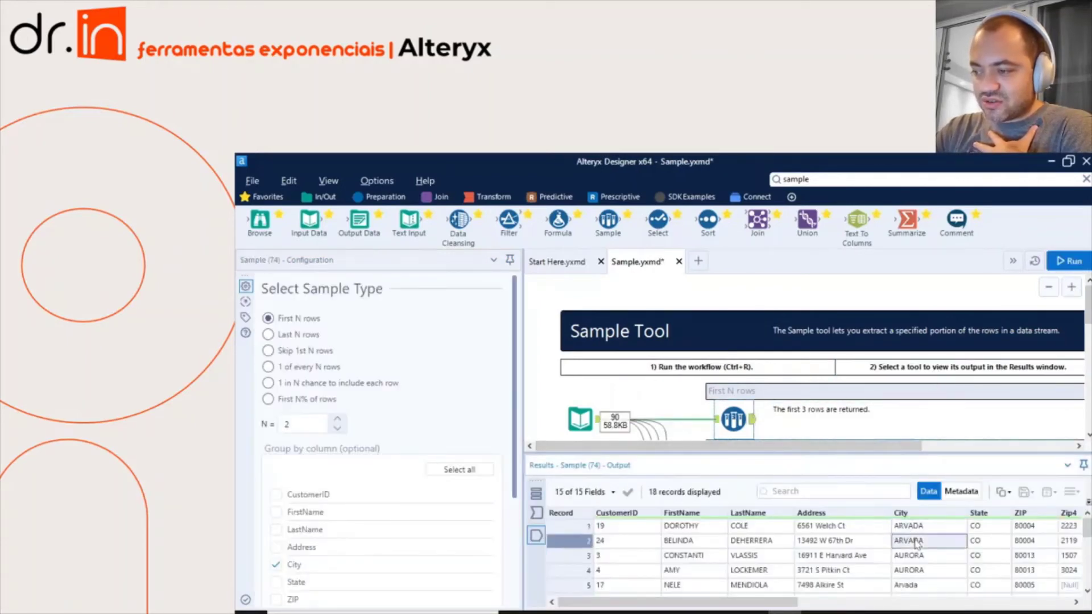
pyautogui.click(919, 541)
pyautogui.click(922, 530)
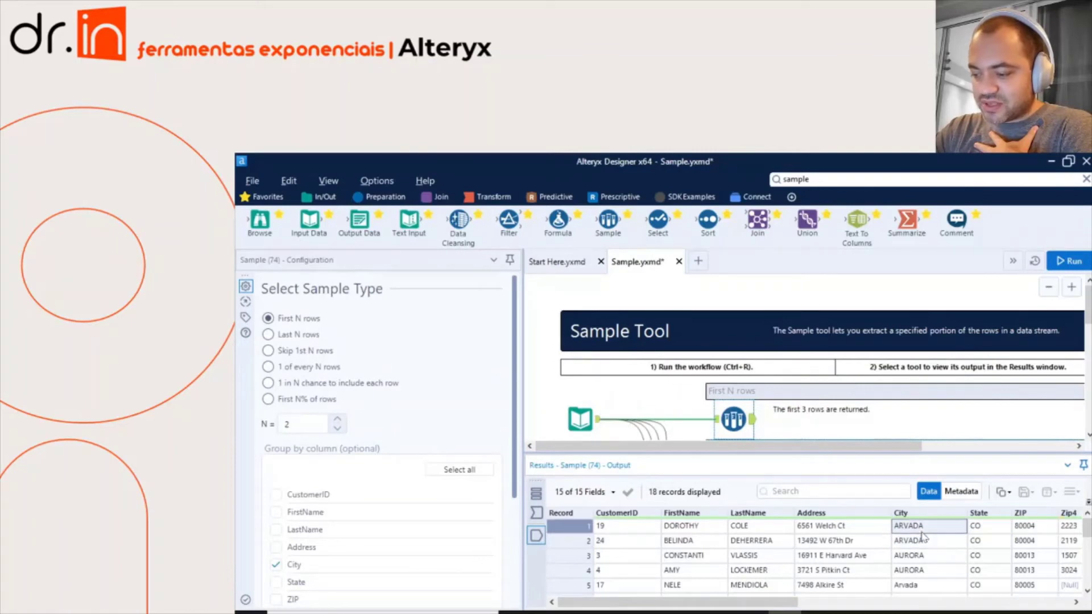
pyautogui.click(922, 540)
pyautogui.click(923, 532)
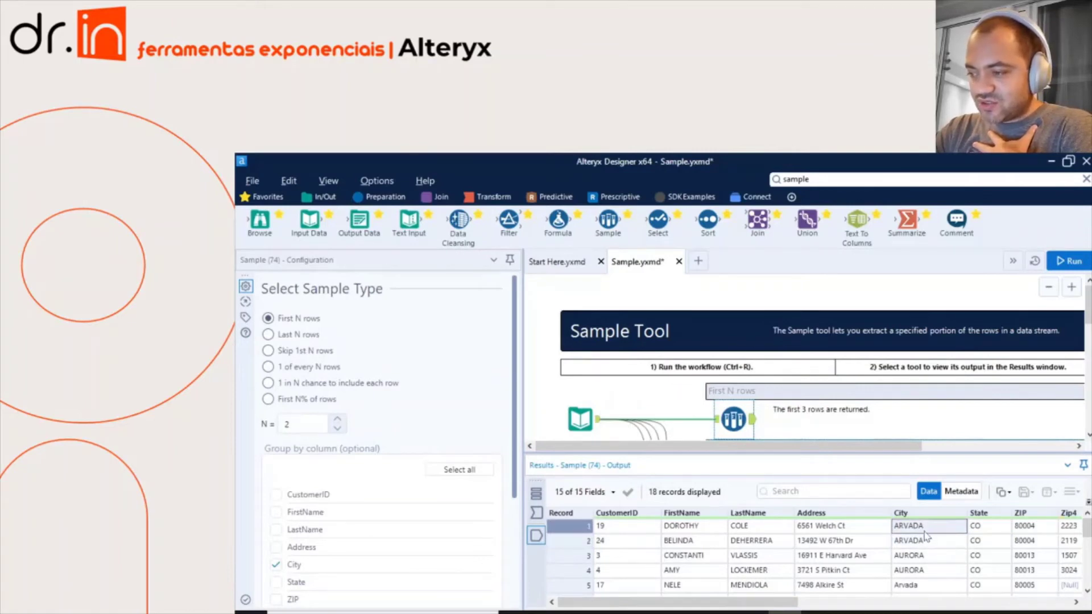
pyautogui.click(926, 541)
pyautogui.click(928, 531)
pyautogui.click(926, 543)
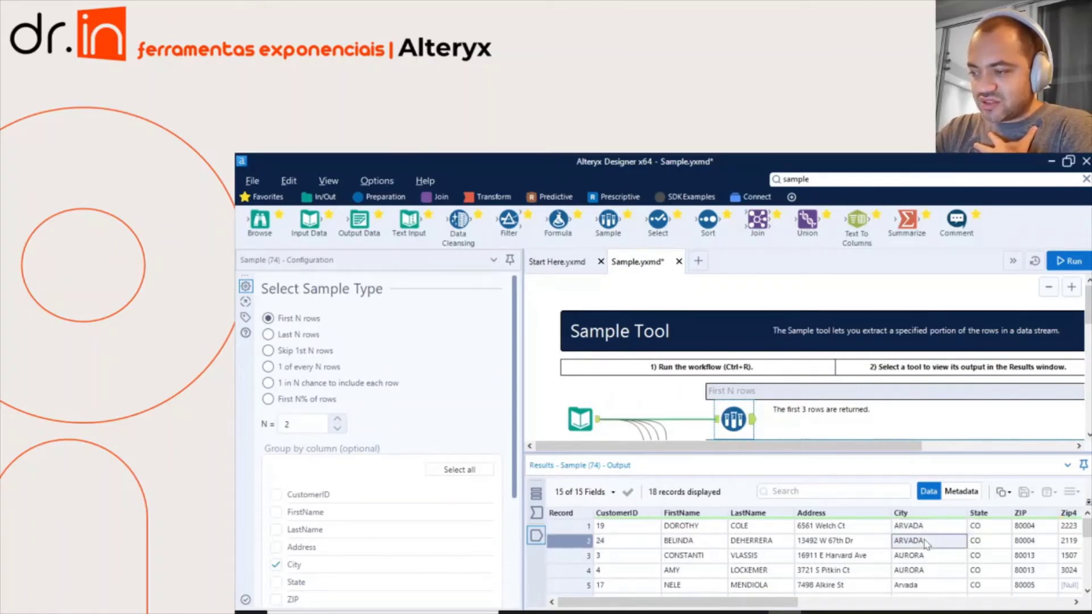
pyautogui.click(932, 557)
pyautogui.click(934, 572)
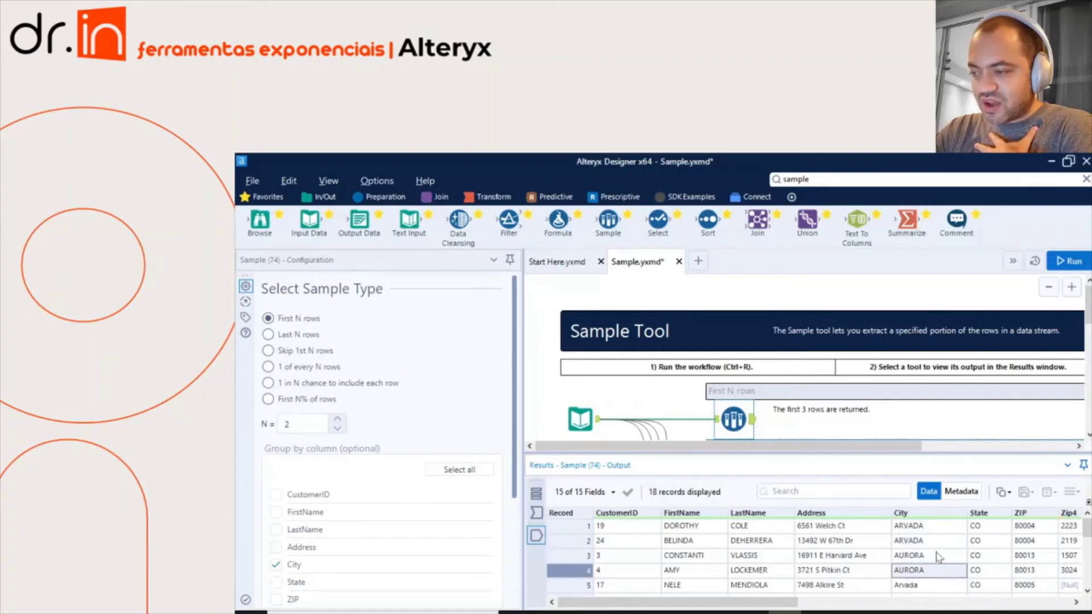
pyautogui.scroll(-2, 933, 569)
pyautogui.click(932, 540)
pyautogui.scroll(1, 932, 541)
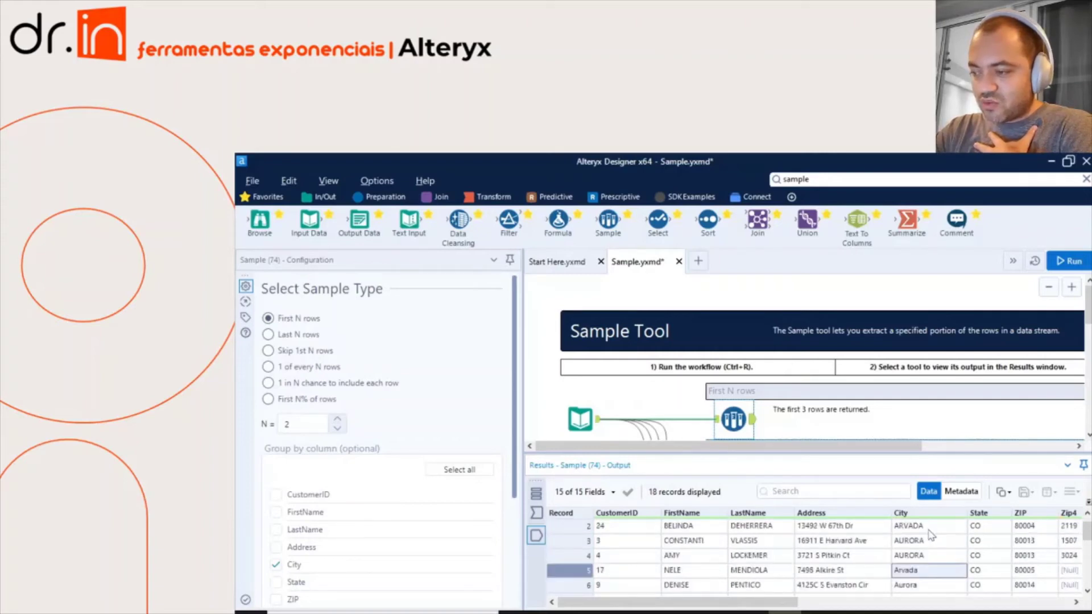
pyautogui.scroll(1, 927, 584)
pyautogui.scroll(-1, 926, 583)
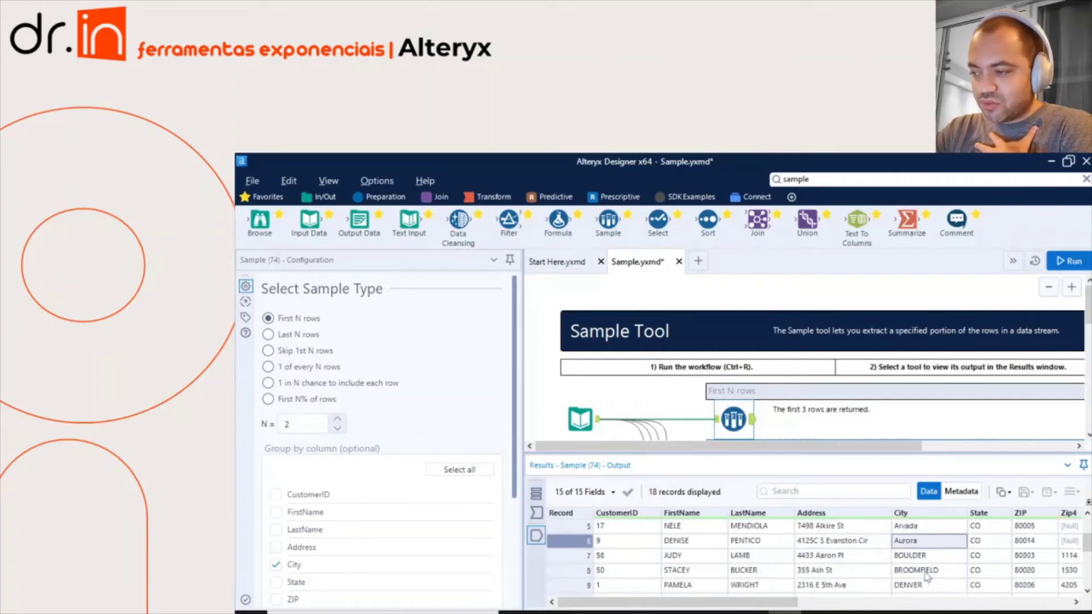
# - Examine the number of rows returned for each remaining city, from Boulder through to the last record
pyautogui.click(926, 557)
pyautogui.click(932, 570)
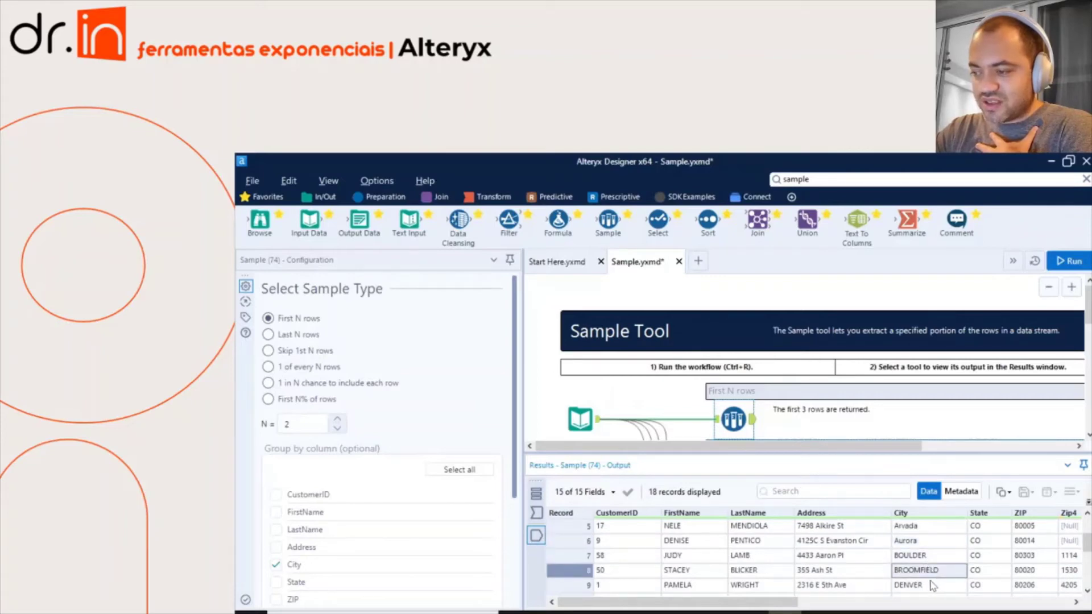
pyautogui.click(931, 585)
pyautogui.scroll(-1, 930, 581)
pyautogui.click(936, 557)
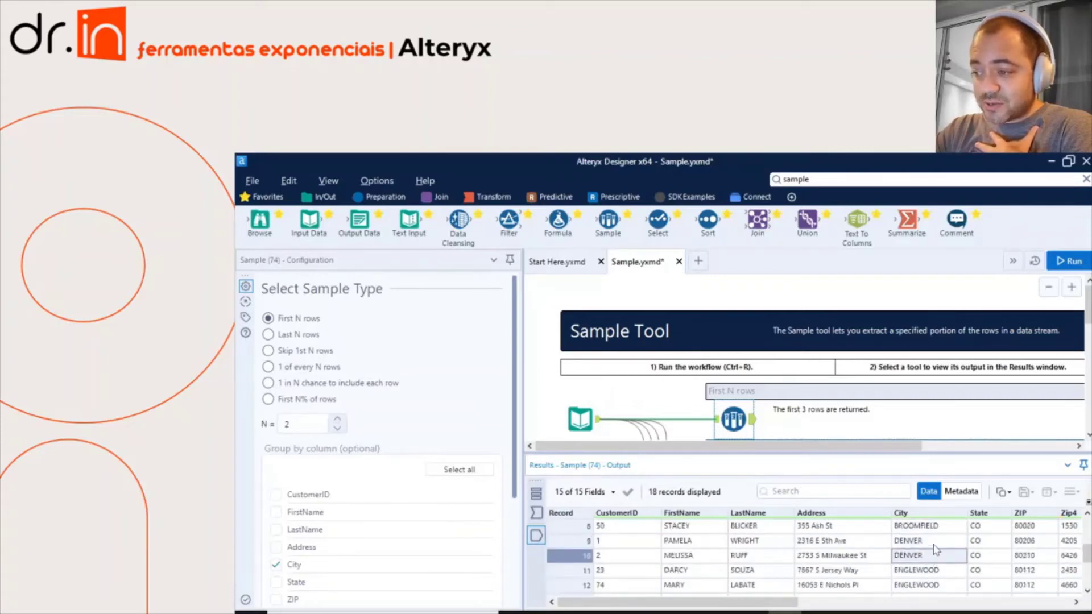
pyautogui.scroll(-1, 933, 560)
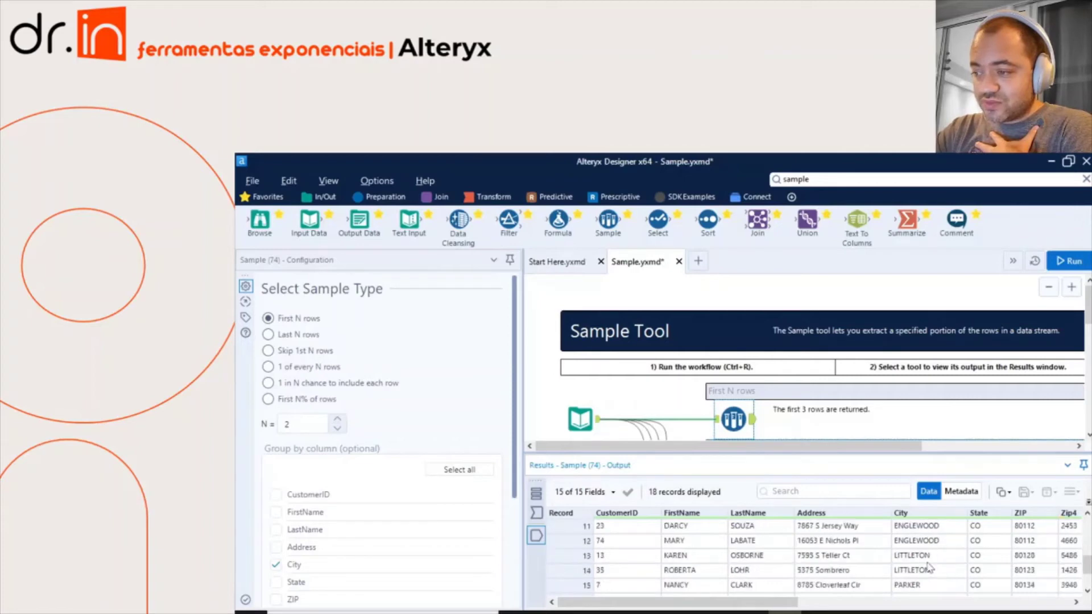
pyautogui.click(938, 528)
pyautogui.click(937, 544)
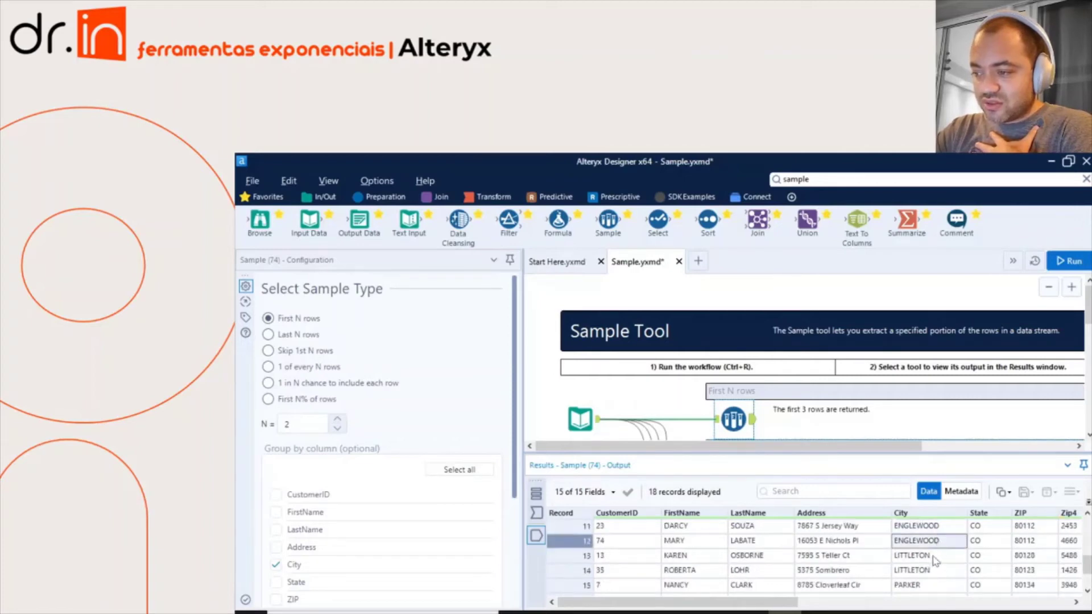
pyautogui.click(935, 556)
pyautogui.click(936, 570)
pyautogui.scroll(-1, 936, 571)
pyautogui.click(935, 541)
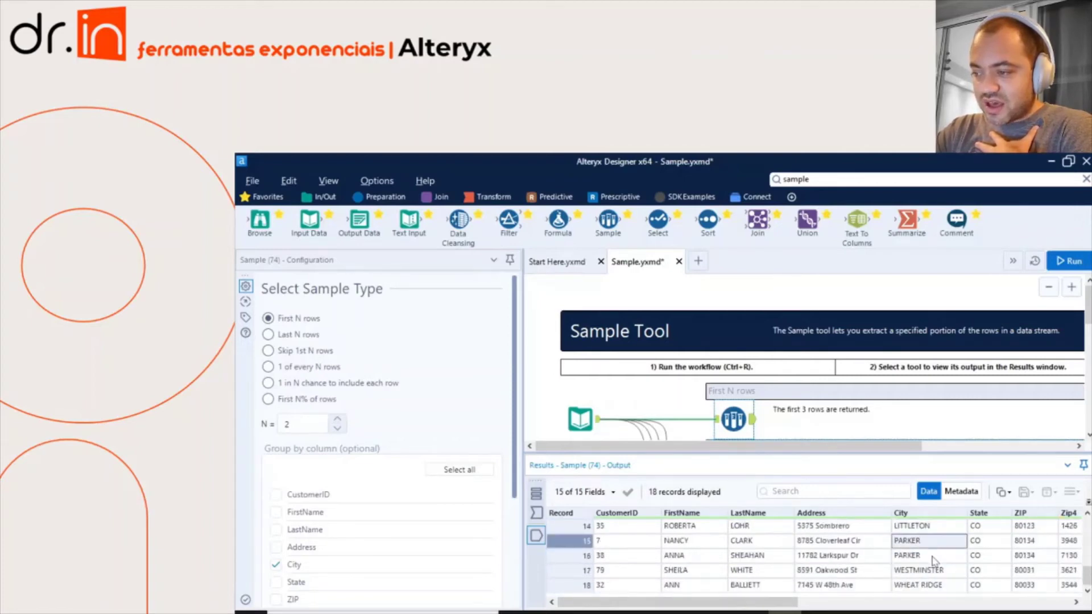
pyautogui.click(932, 557)
pyautogui.click(926, 571)
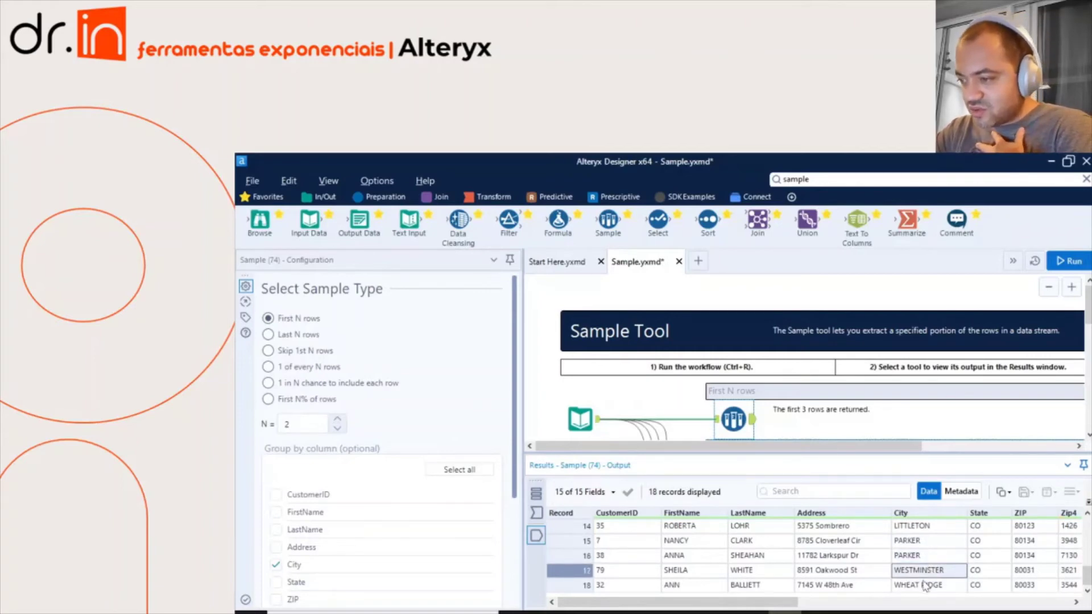
pyautogui.click(927, 584)
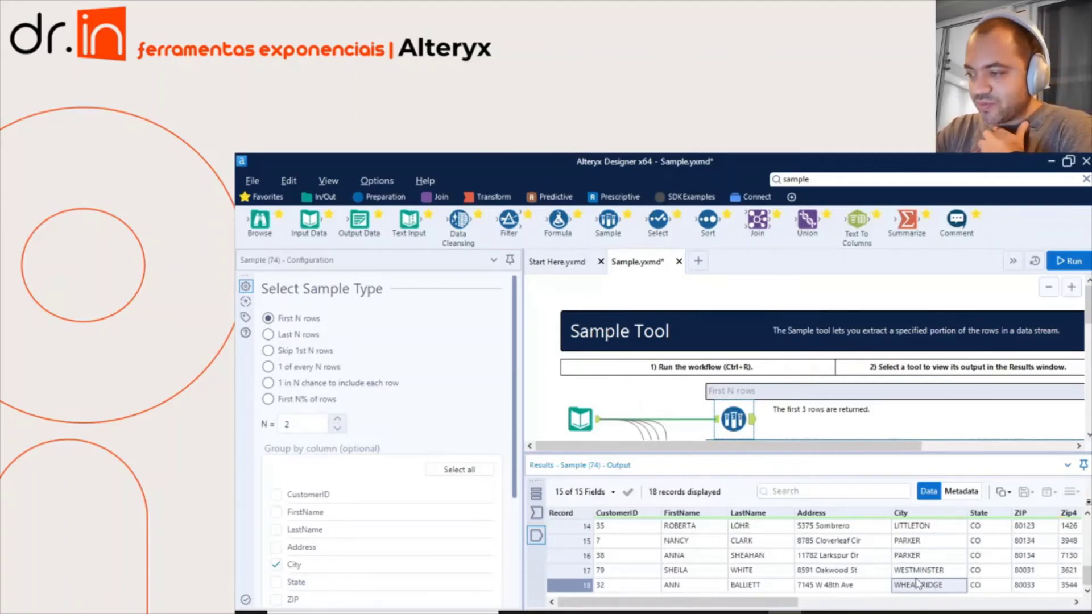
# - Recheck the last two cities in the grouped output, then review the whole City column again from the first record
pyautogui.click(918, 572)
pyautogui.click(921, 581)
pyautogui.click(925, 573)
pyautogui.scroll(5, 926, 574)
pyautogui.click(920, 543)
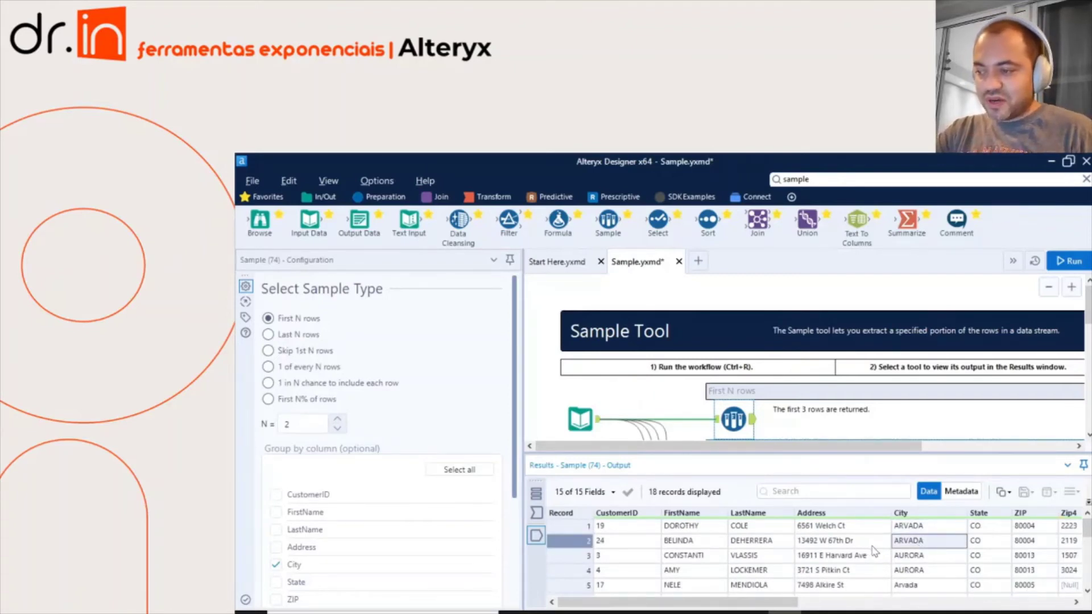
pyautogui.scroll(-2, 904, 557)
pyautogui.scroll(-3, 911, 560)
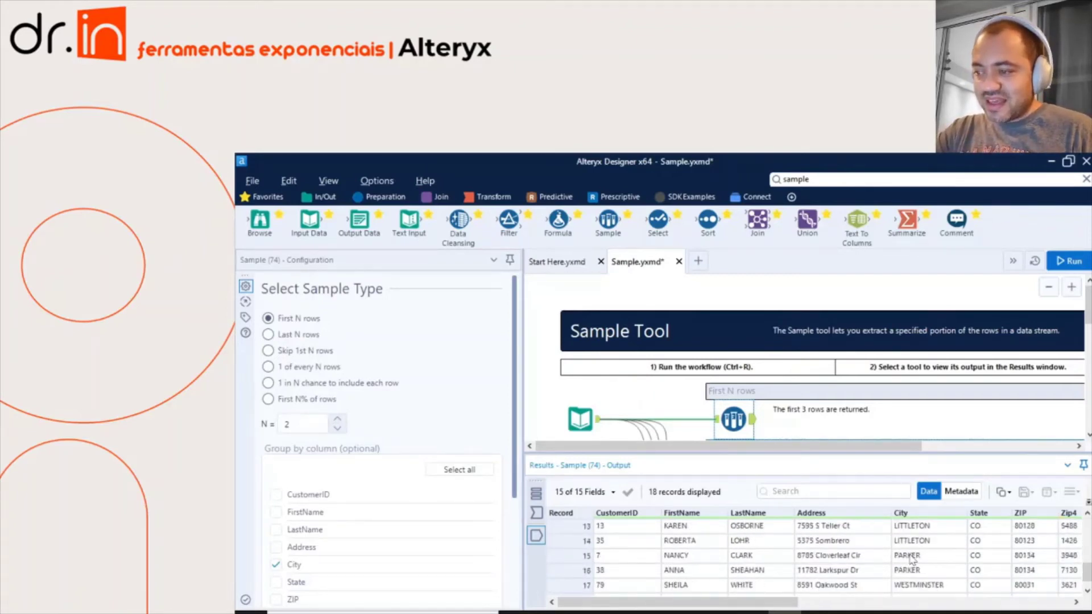
pyautogui.scroll(5, 915, 555)
pyautogui.click(921, 528)
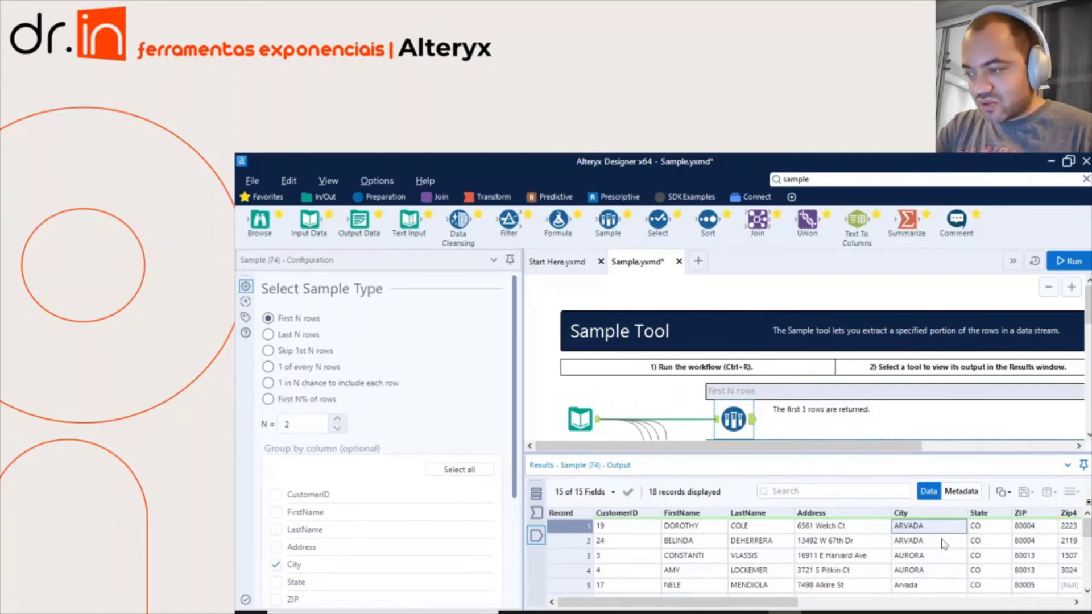
# - Compare the spelling case of the ARVADA and AURORA City values with the Arvada record in the grouped output
pyautogui.click(906, 560)
pyautogui.scroll(-1, 908, 569)
pyautogui.click(908, 569)
pyautogui.scroll(1, 916, 566)
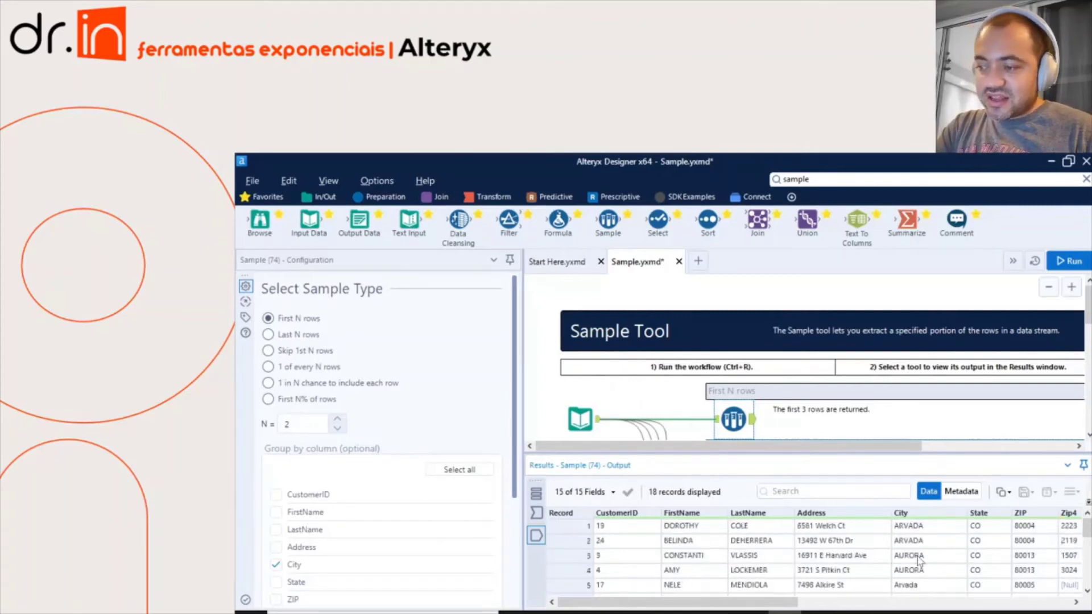
pyautogui.click(918, 586)
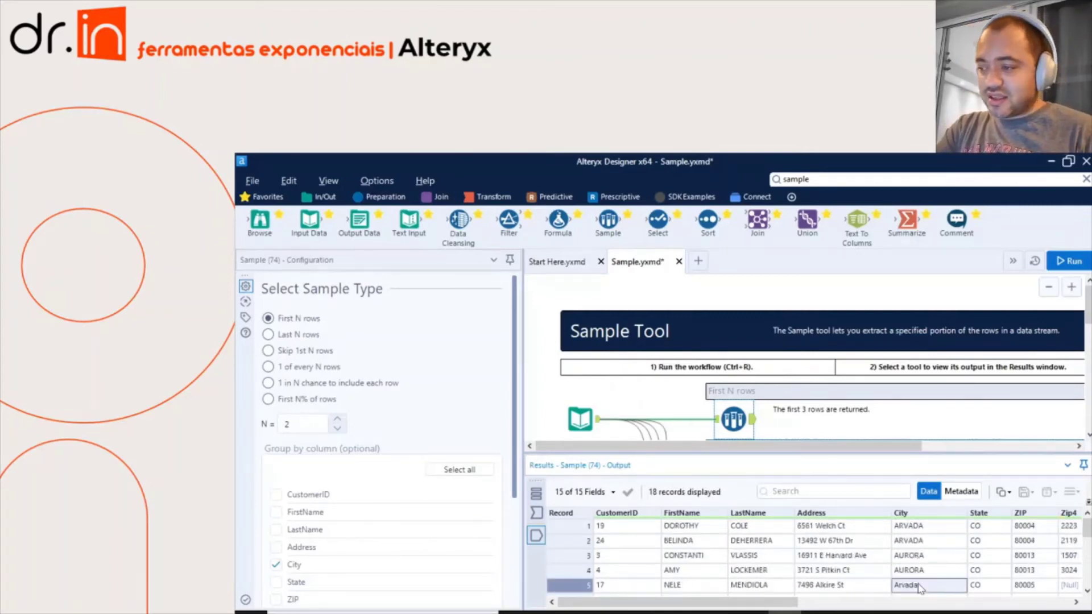
pyautogui.click(938, 564)
pyautogui.click(932, 587)
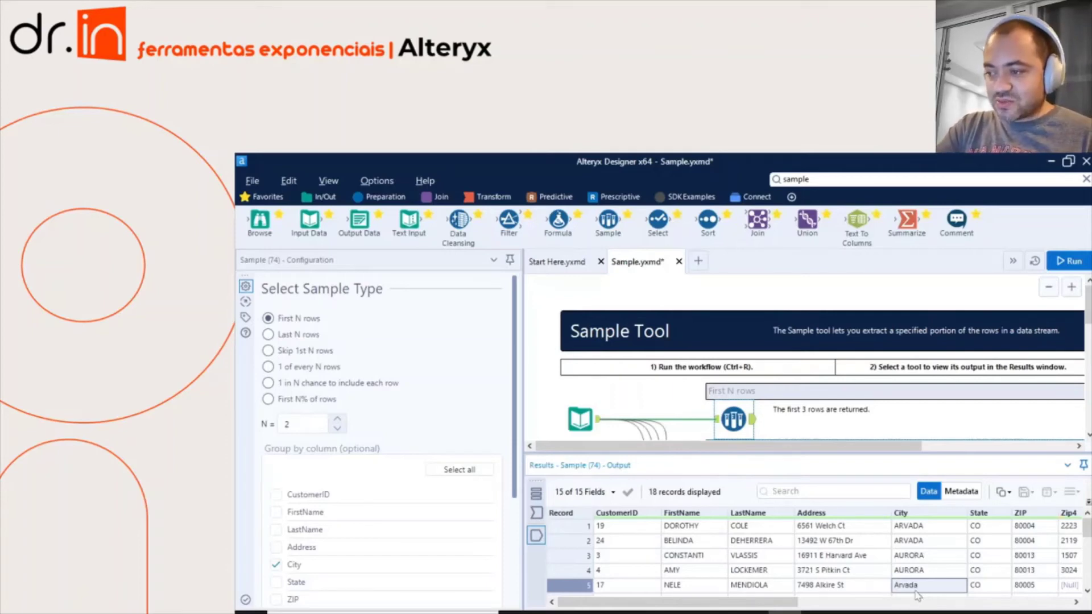
pyautogui.click(930, 543)
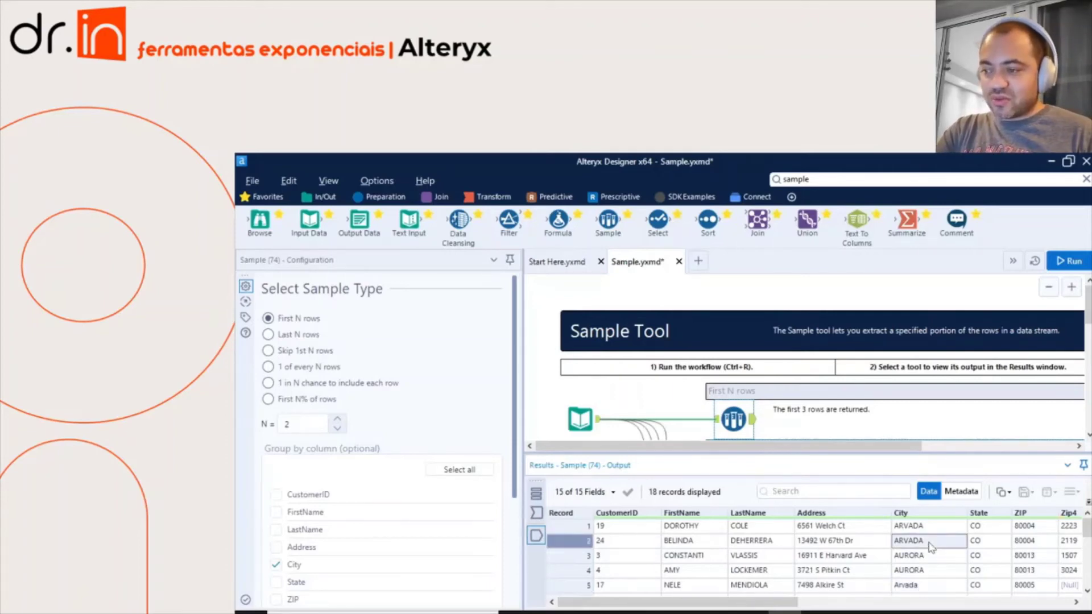
pyautogui.click(899, 588)
pyautogui.click(916, 544)
pyautogui.click(917, 589)
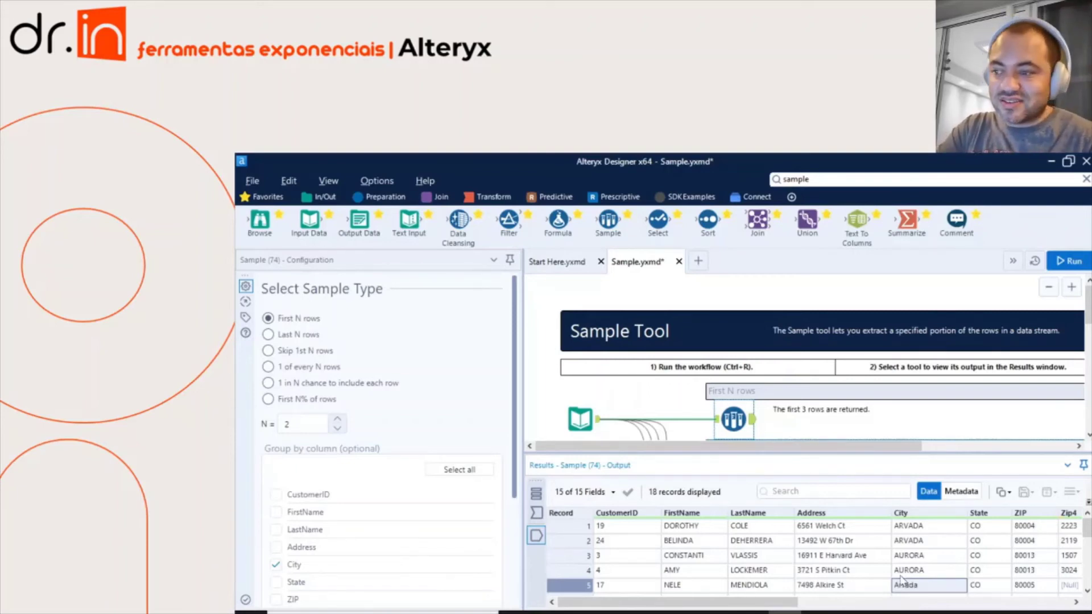
pyautogui.click(936, 545)
pyautogui.click(934, 531)
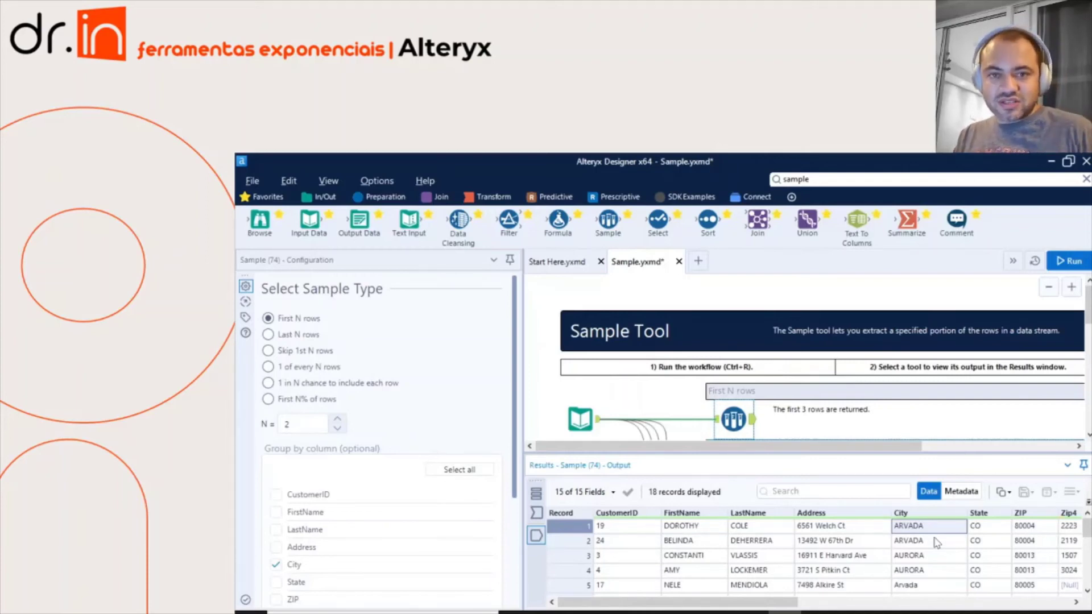
# - Check the N value against the number of rows returned for each City spelling in the first output records
pyautogui.click(315, 430)
pyautogui.click(897, 543)
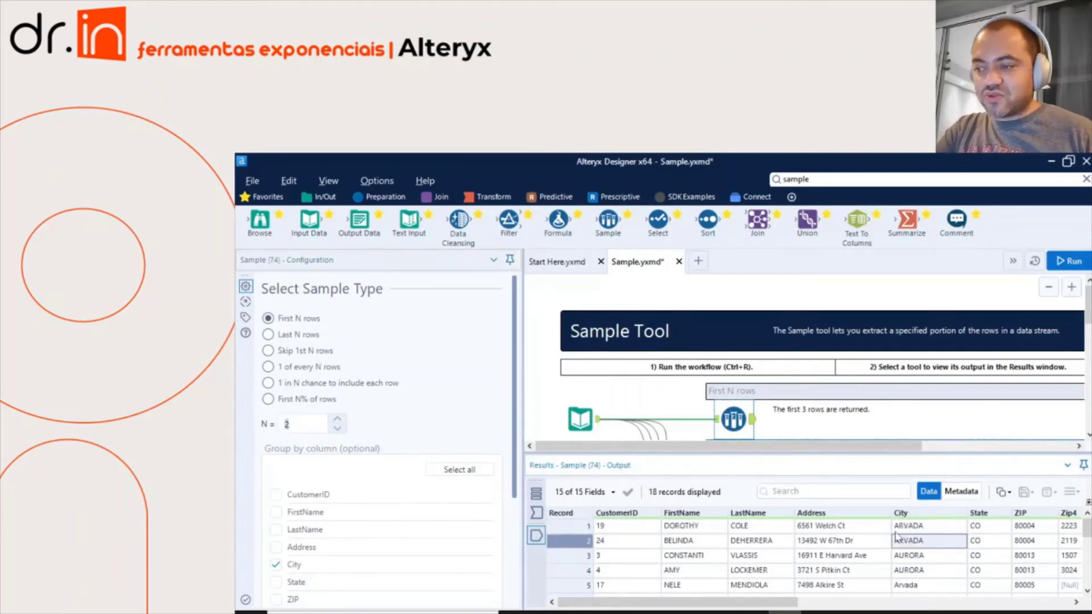
pyautogui.click(899, 556)
pyautogui.click(899, 570)
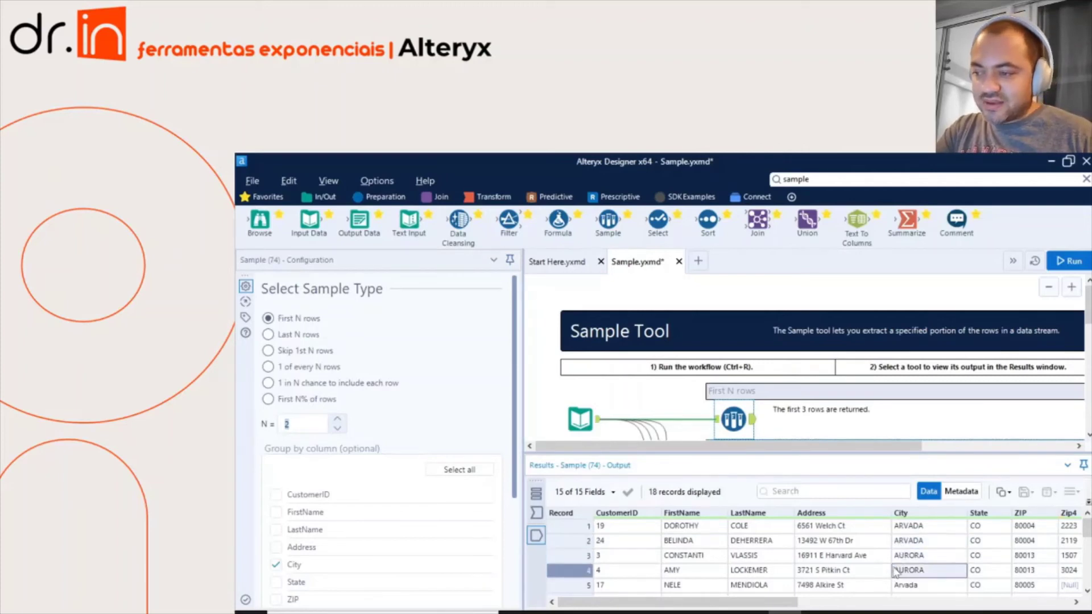
pyautogui.scroll(-1, 932, 568)
pyautogui.click(928, 543)
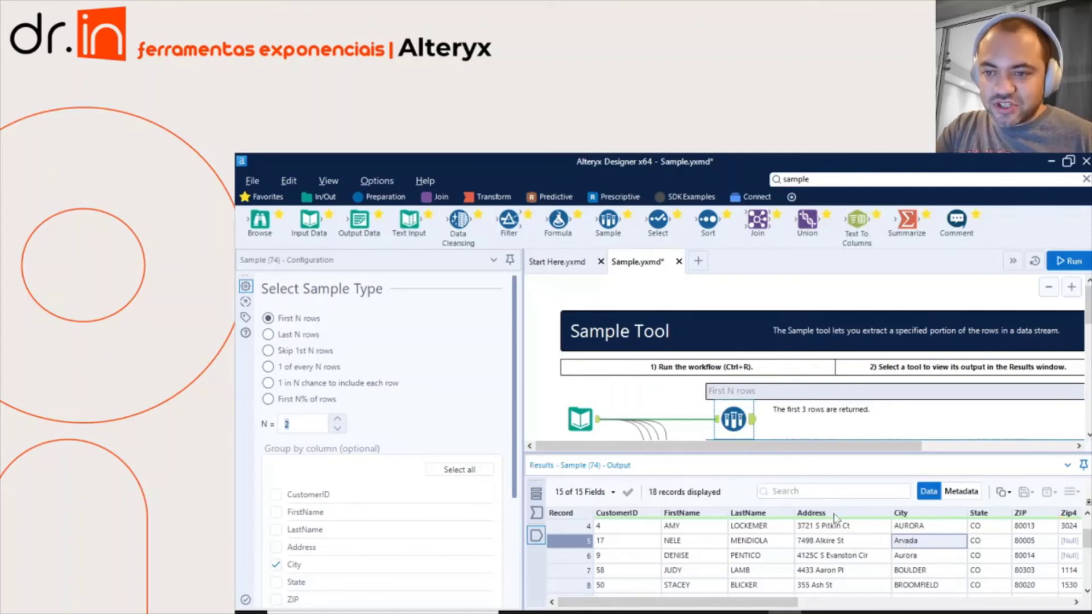
pyautogui.click(292, 426)
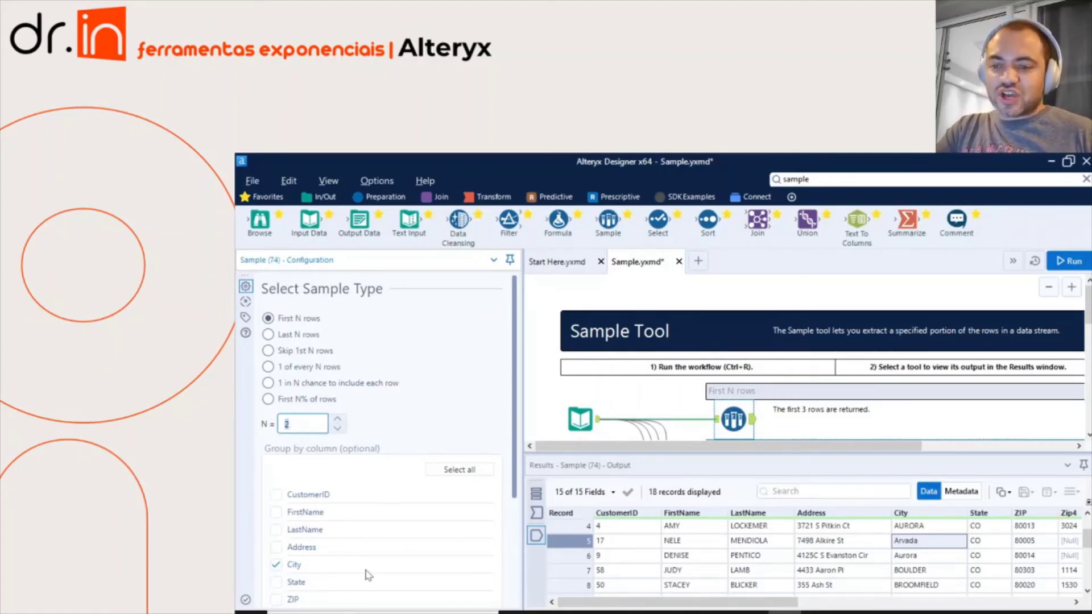
# - Group the sample by LastName, Address, City and State together
pyautogui.click(276, 562)
pyautogui.click(276, 547)
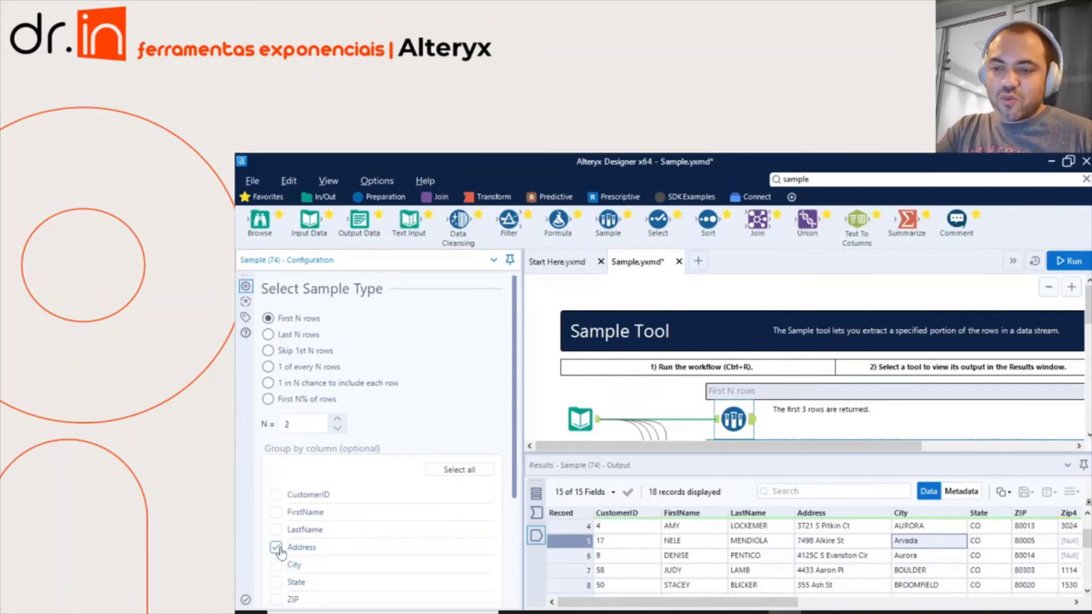
pyautogui.click(276, 530)
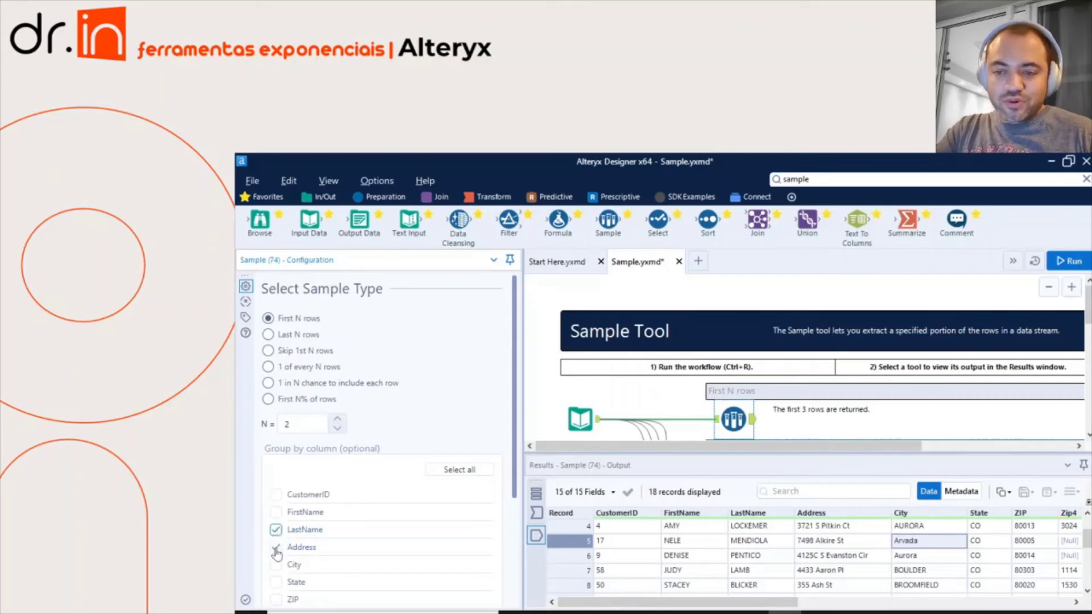
pyautogui.click(276, 565)
pyautogui.click(276, 582)
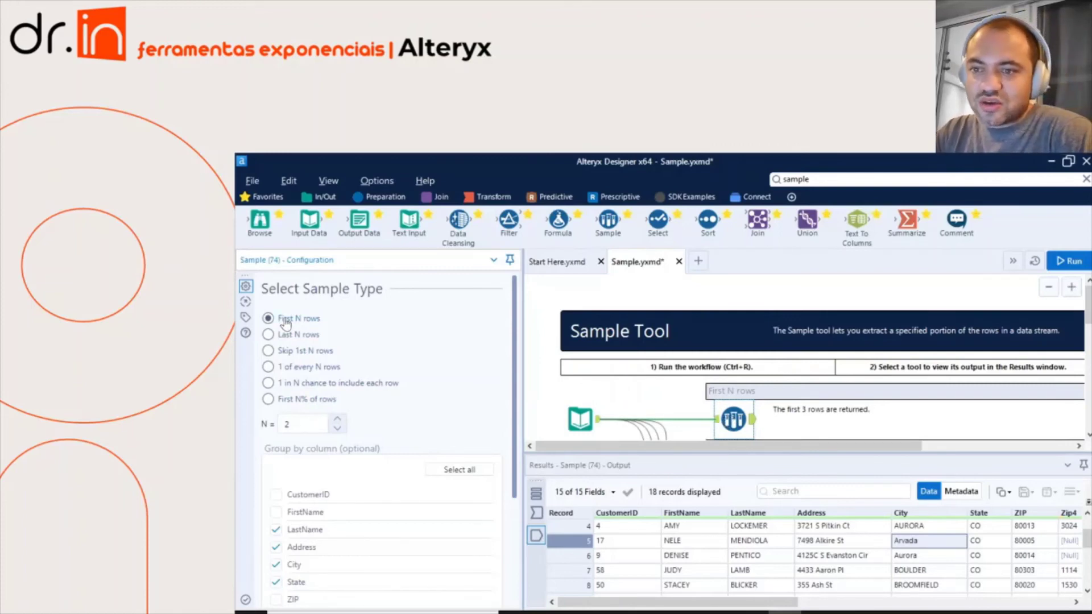
# - Step through the sample types from Last N rows to 1 in N chance, reviewing N, and finish on First N% of rows
pyautogui.click(306, 335)
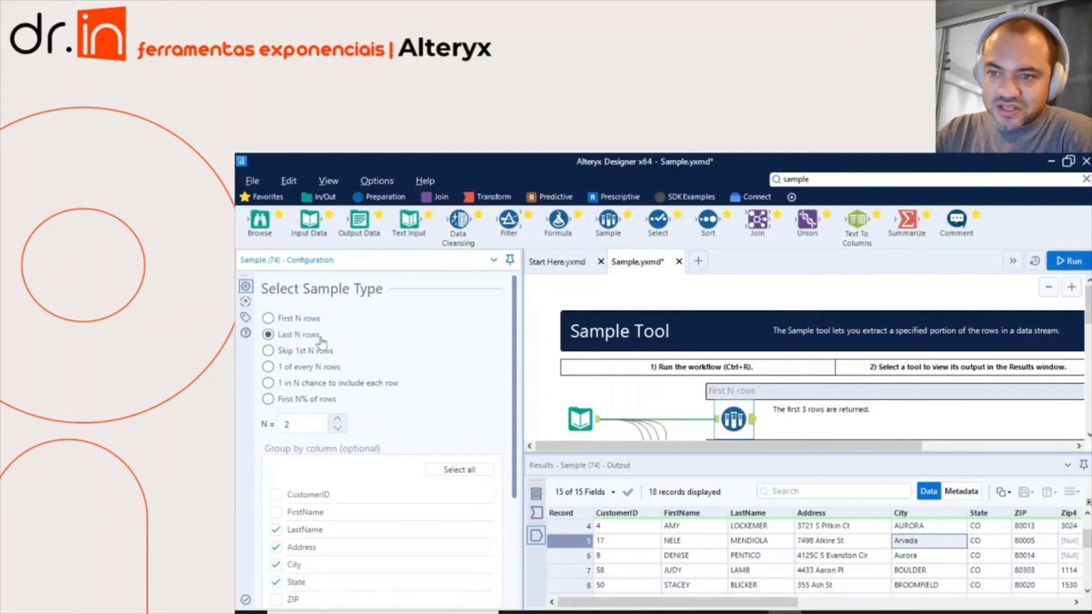
pyautogui.click(312, 353)
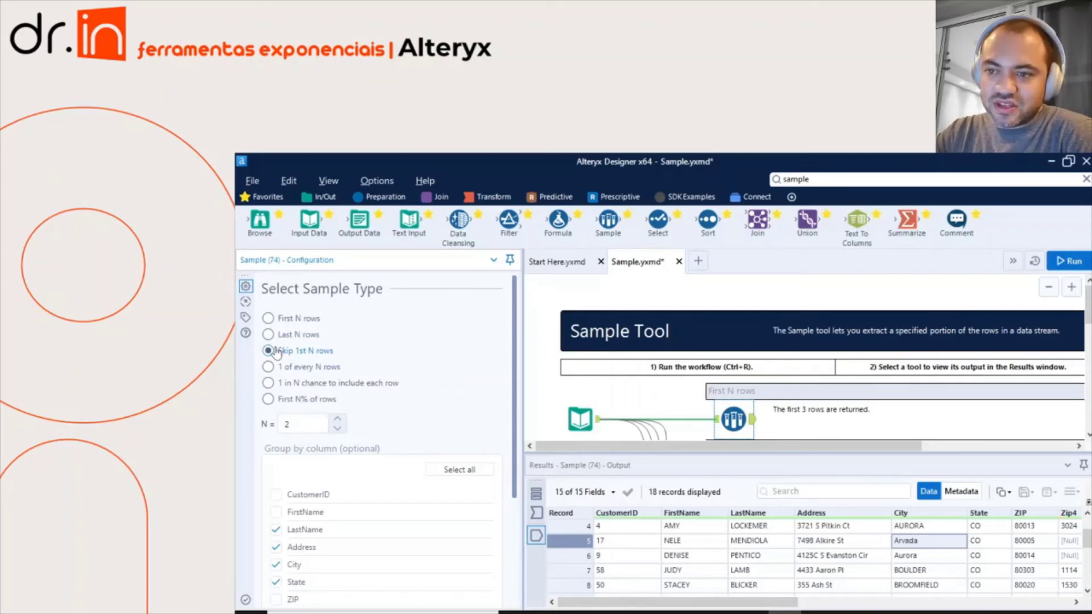
pyautogui.click(299, 371)
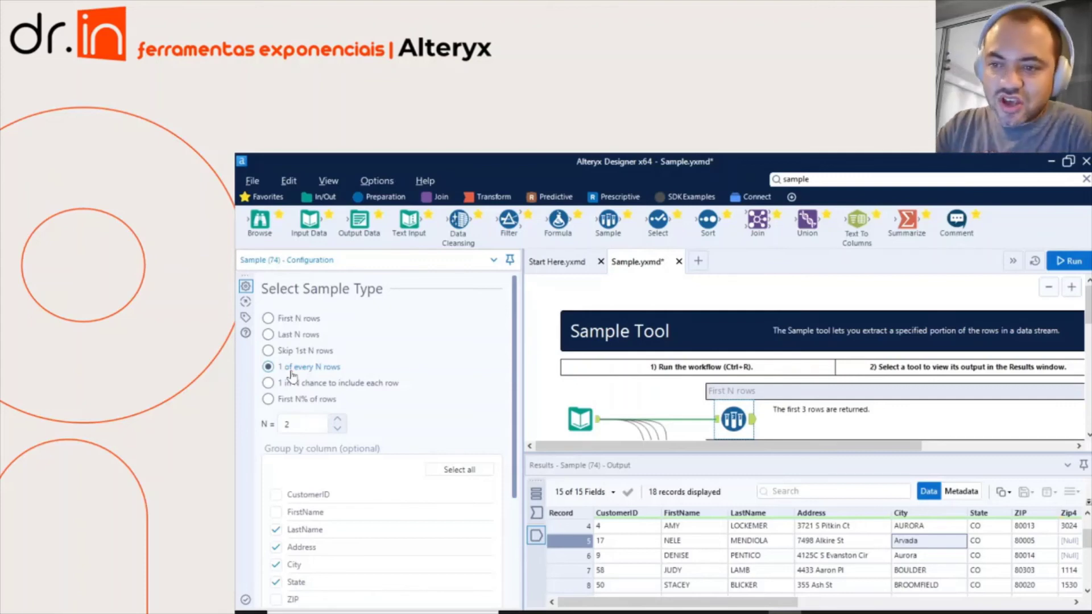
pyautogui.click(287, 382)
pyautogui.click(299, 427)
pyautogui.doubleClick(301, 428)
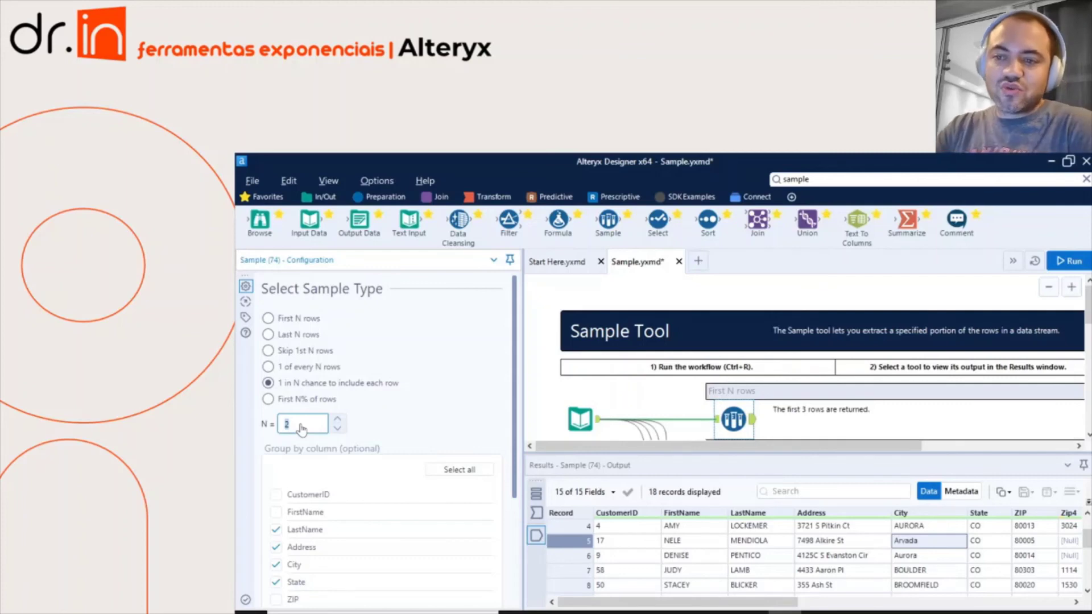
pyautogui.click(299, 428)
pyautogui.click(277, 404)
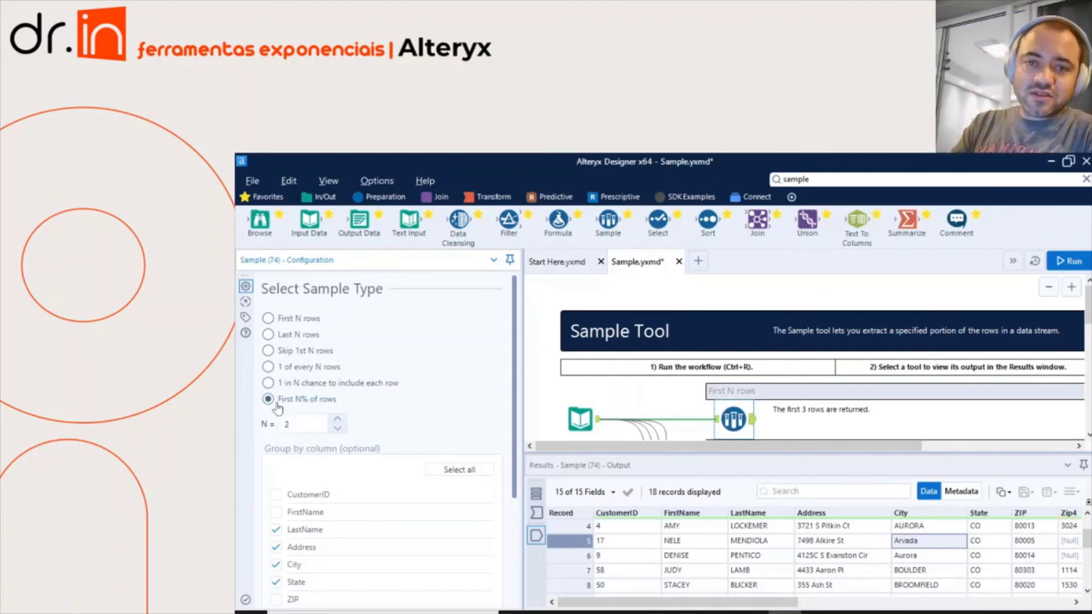